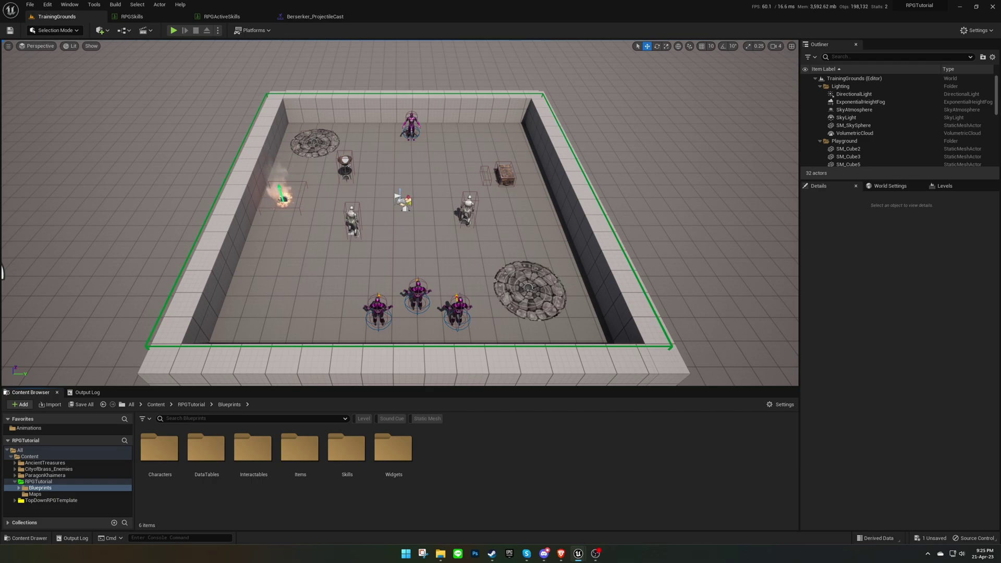
Step: Copy the parent class name BP_ProjectileBase from the Projectiles section of the documentation and return to the Unreal Editor
drag(1000, 157, 447, 158)
double_click(535, 153)
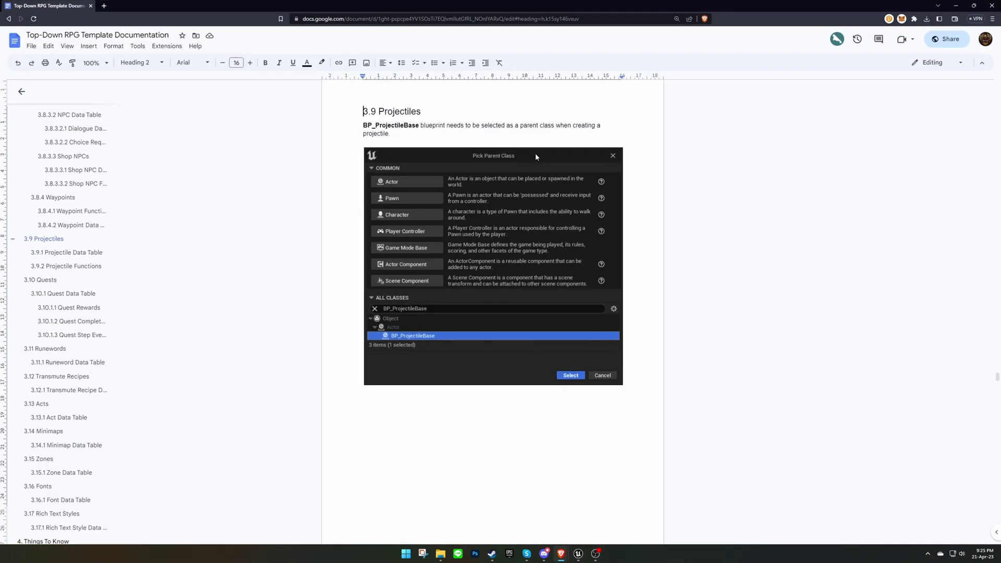
click(387, 125)
double_click(399, 126)
key(ctrl+c)
key(alt+Tab)
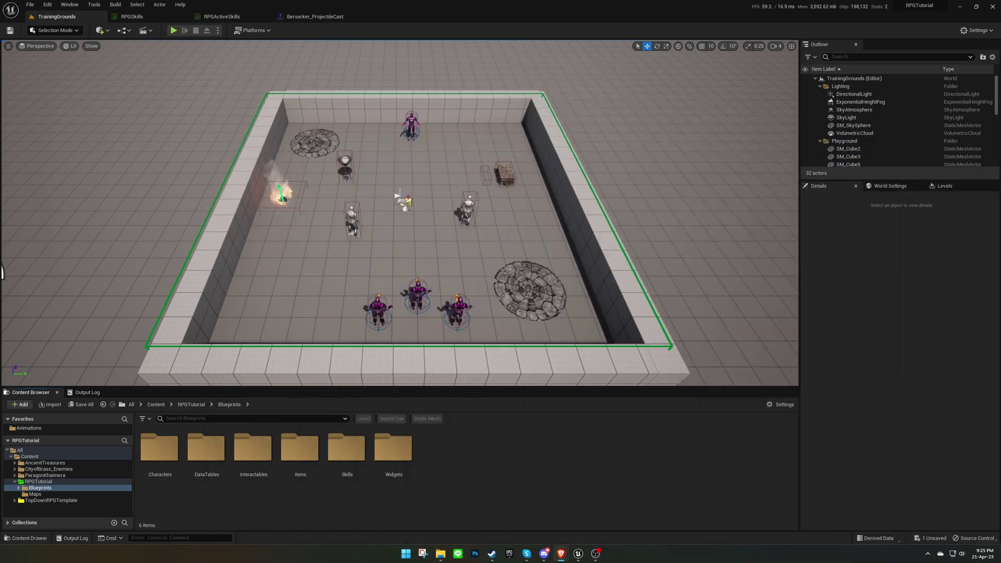
Step: Create a folder named Projectiles inside the RPGTutorial Blueprints folder and open it
right_click(477, 458)
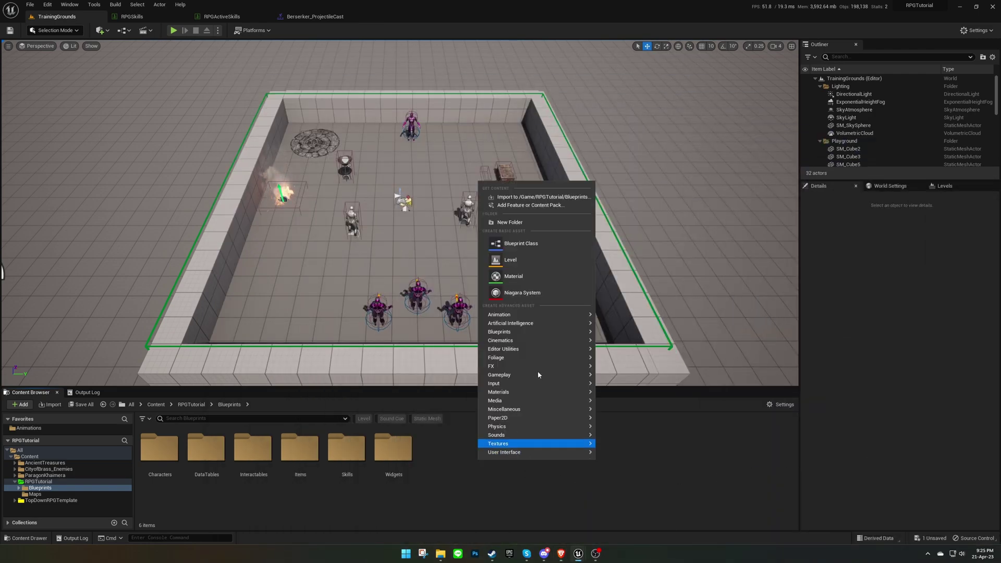
click(520, 225)
text(Projec)
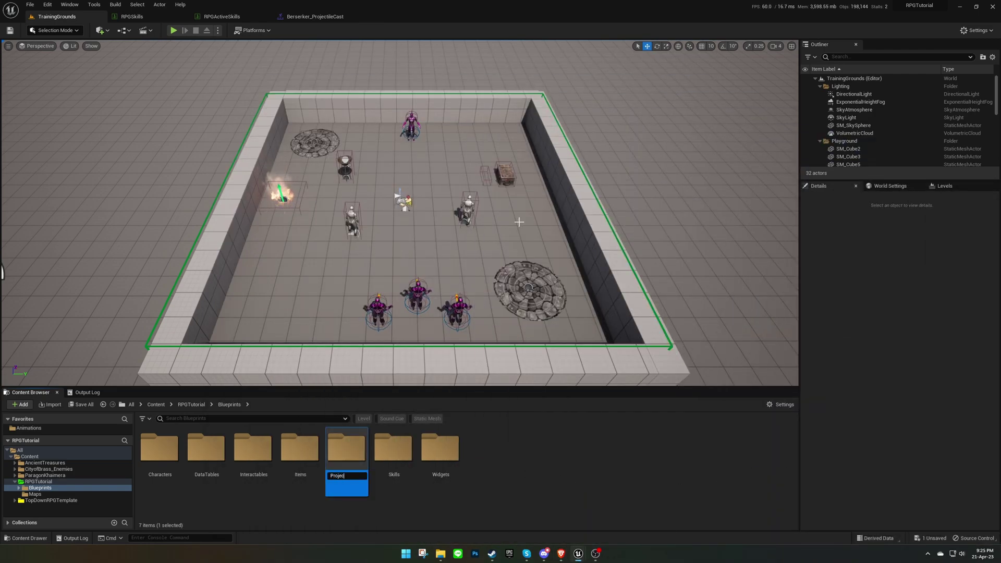
text(tiles)
key(Return)
double_click(361, 462)
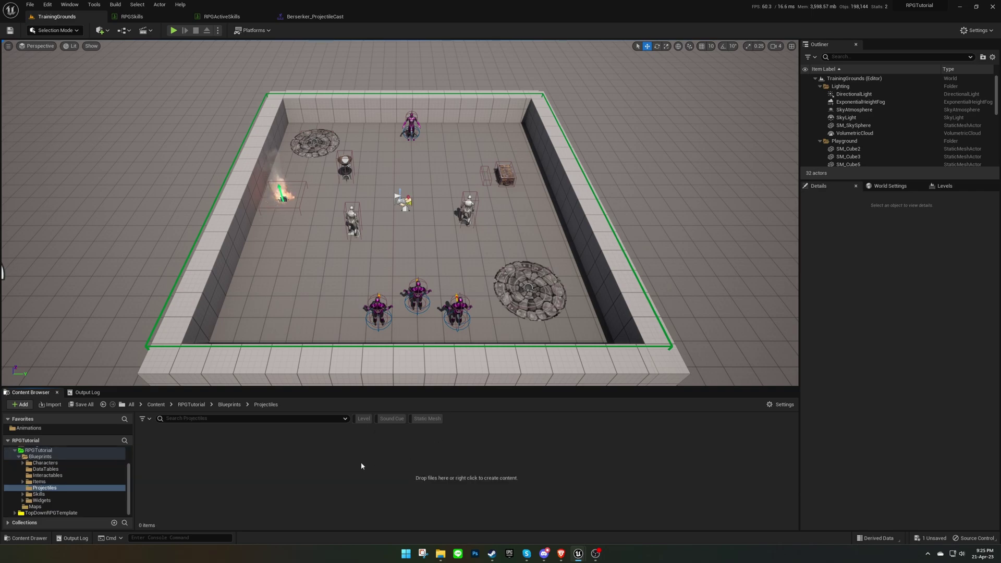
Step: Create a Blueprint Class named FireBall in the Projectiles folder with BP_ProjectileBase as its parent class
right_click(361, 463)
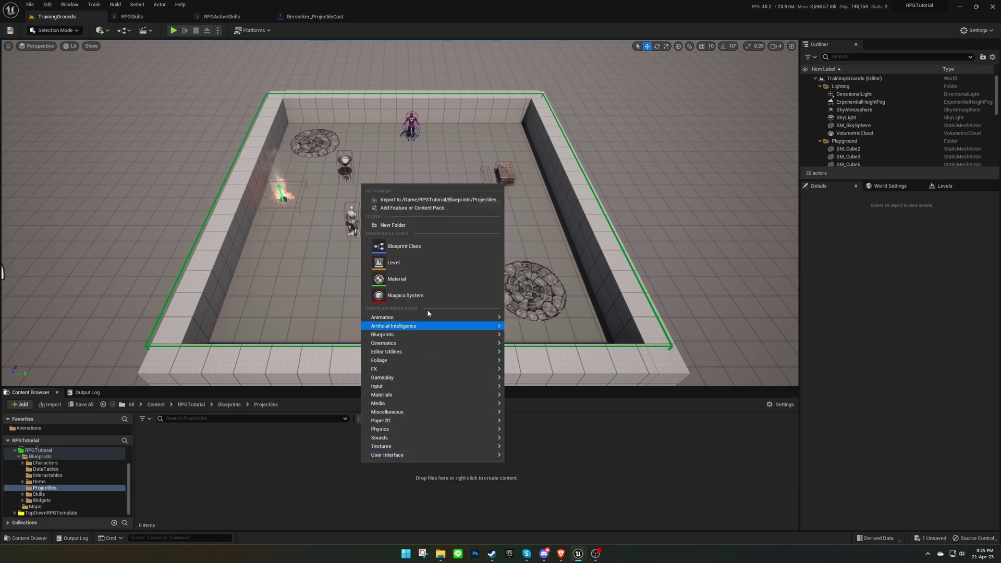
click(404, 246)
key(ctrl+v)
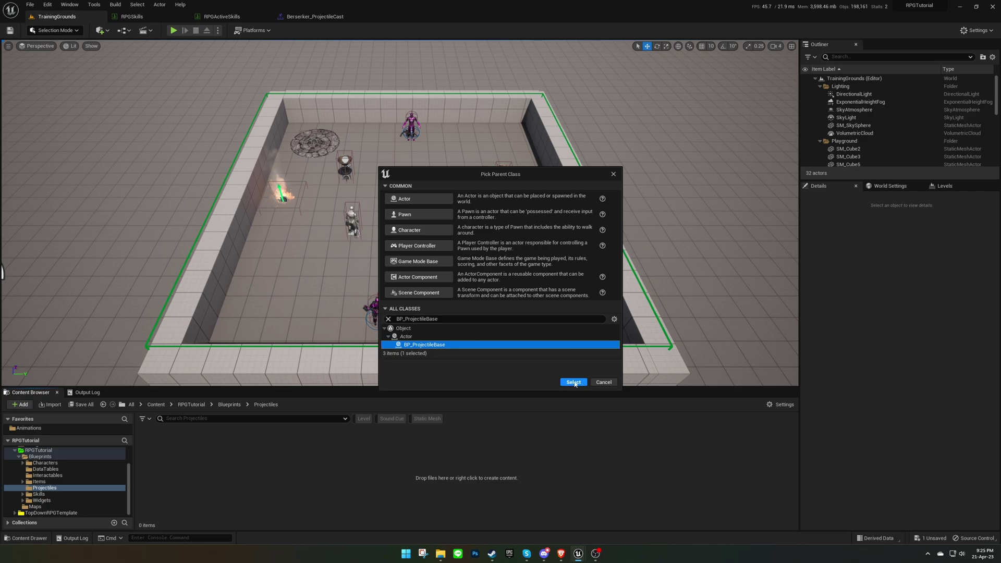
click(574, 383)
text(FireBall)
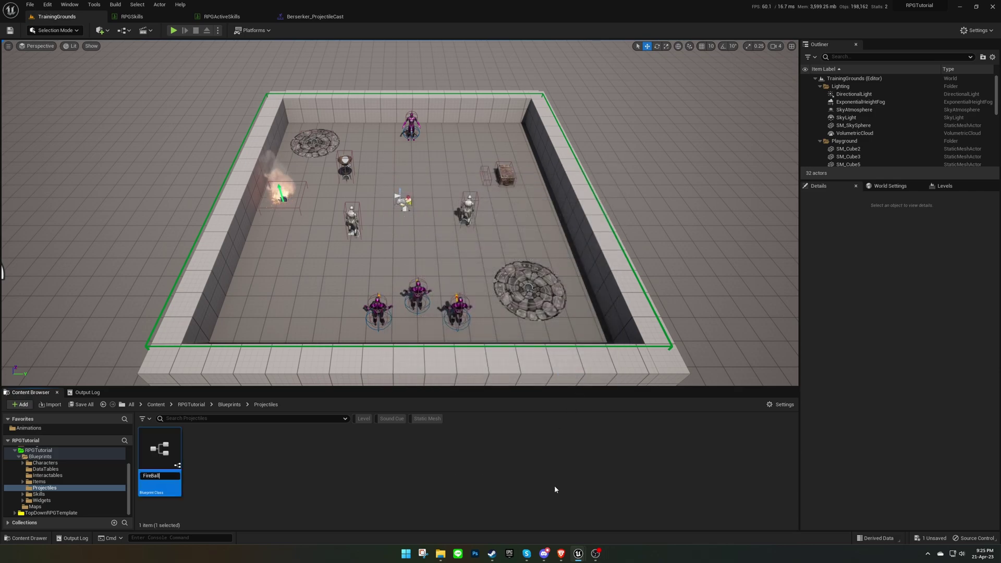
key(Return)
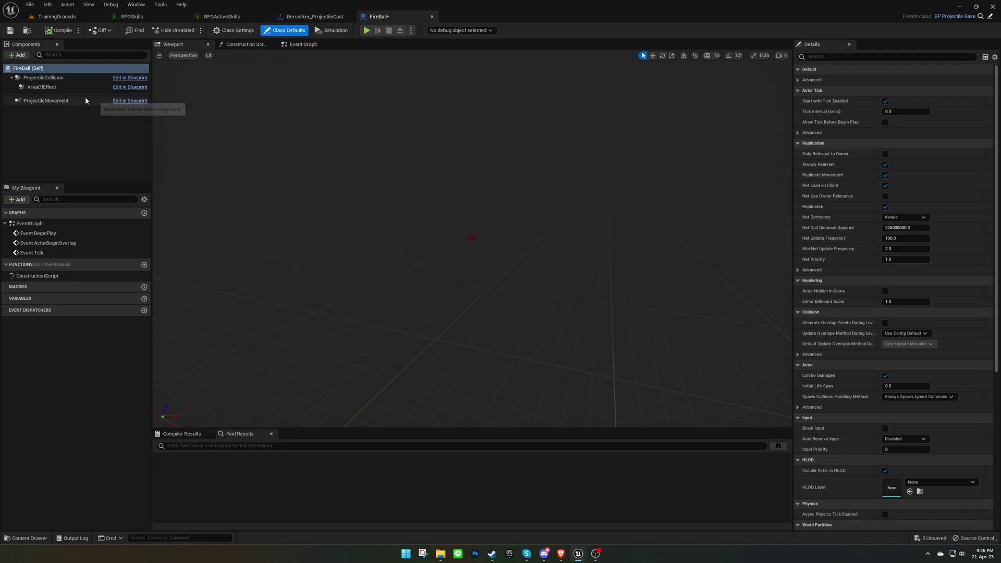
Step: Add a Sphere component with a nested ParticleSystem fire effect under ProjectileCollision in the FireBall blueprint
click(59, 87)
drag(100, 133, 100, 134)
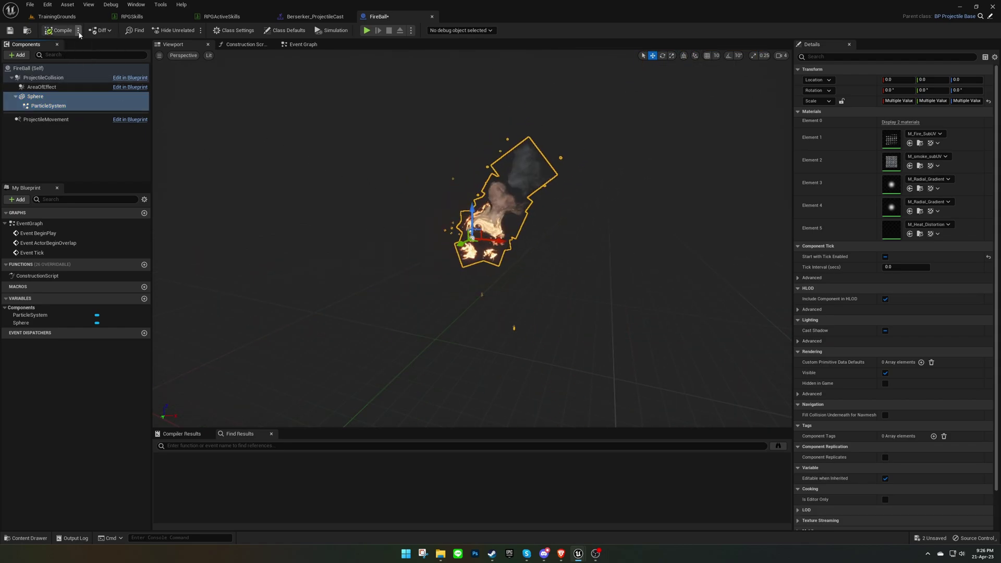
Step: Return to the TrainingGrounds level and open the RPGTutorial Blueprints DataTables folder
click(57, 16)
click(41, 450)
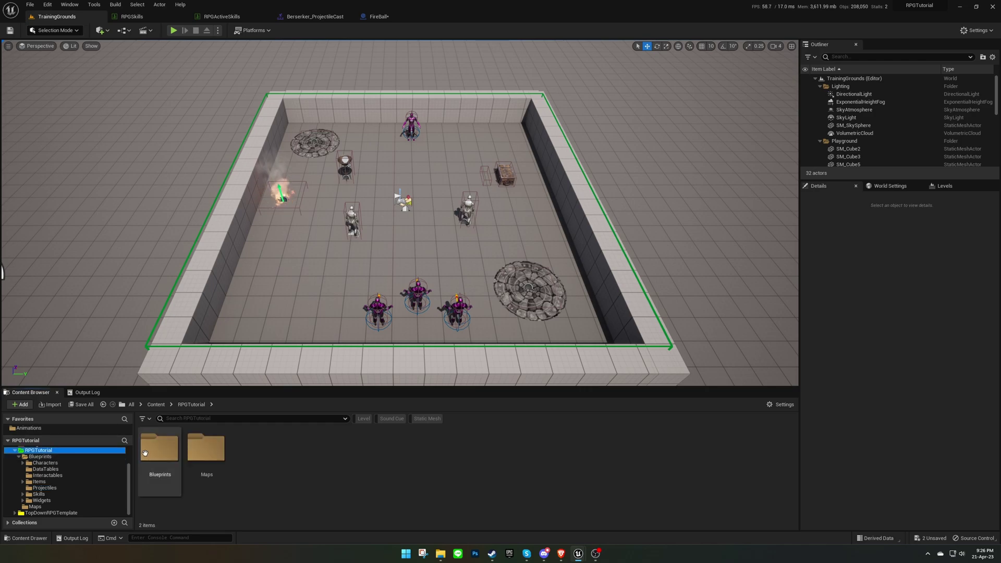
double_click(148, 453)
double_click(211, 458)
scroll(725, 483, down, 2)
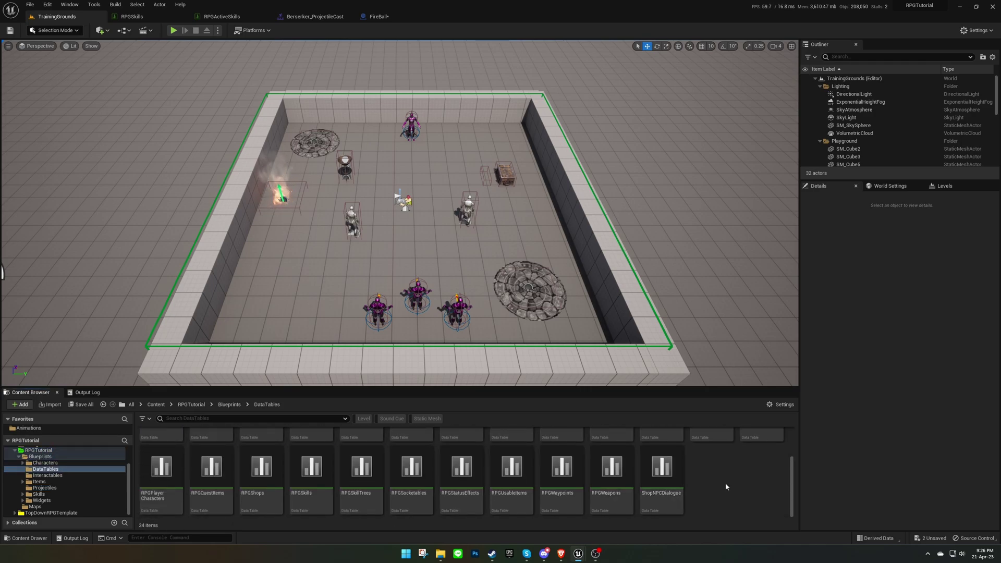
Step: Copy the row structure name S_ProjectileData from the documentation's Projectile Data Table section and return to the Unreal Editor
drag(1000, 140, 551, 139)
double_click(553, 138)
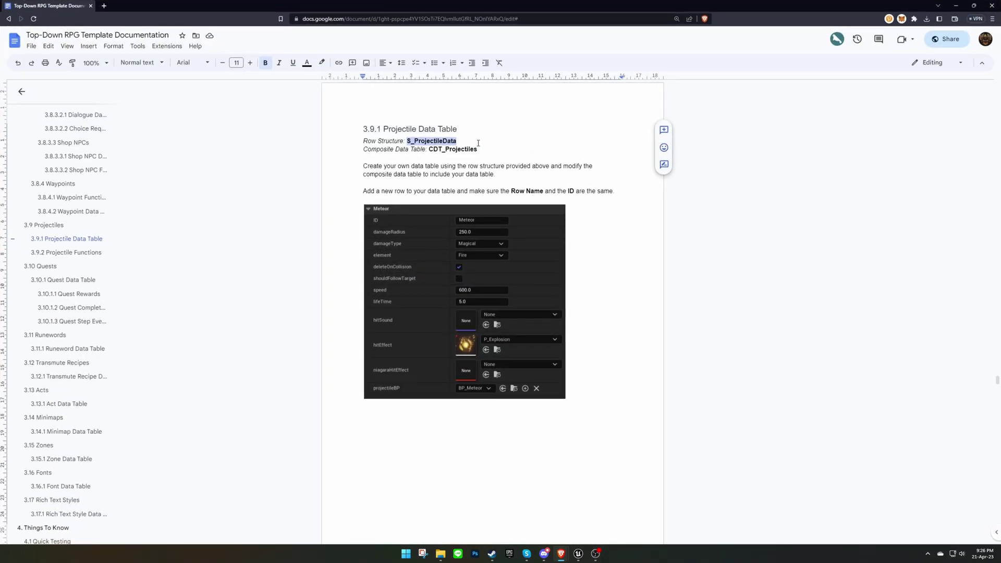
key(alt+Tab)
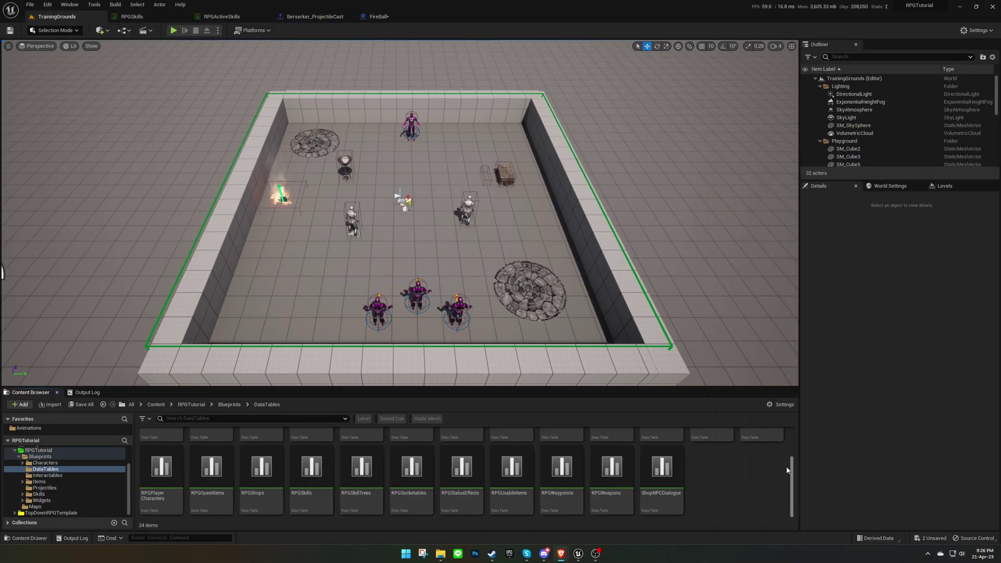
Step: Create a data table named RPGProjectiles with the row structure S_ProjectileData and open it
right_click(725, 469)
mouse_move(768, 423)
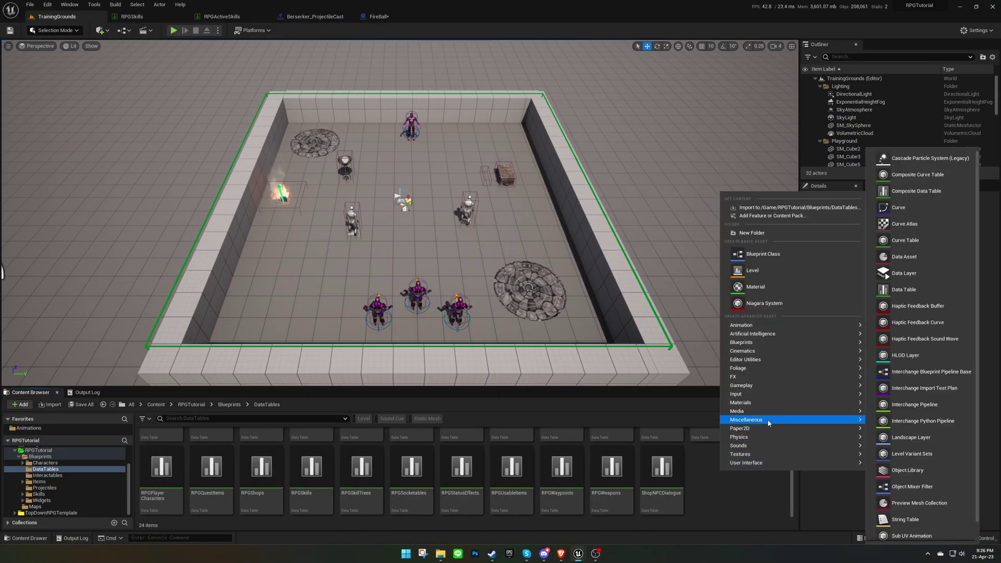
click(903, 289)
click(500, 269)
text(S_ProjectileData)
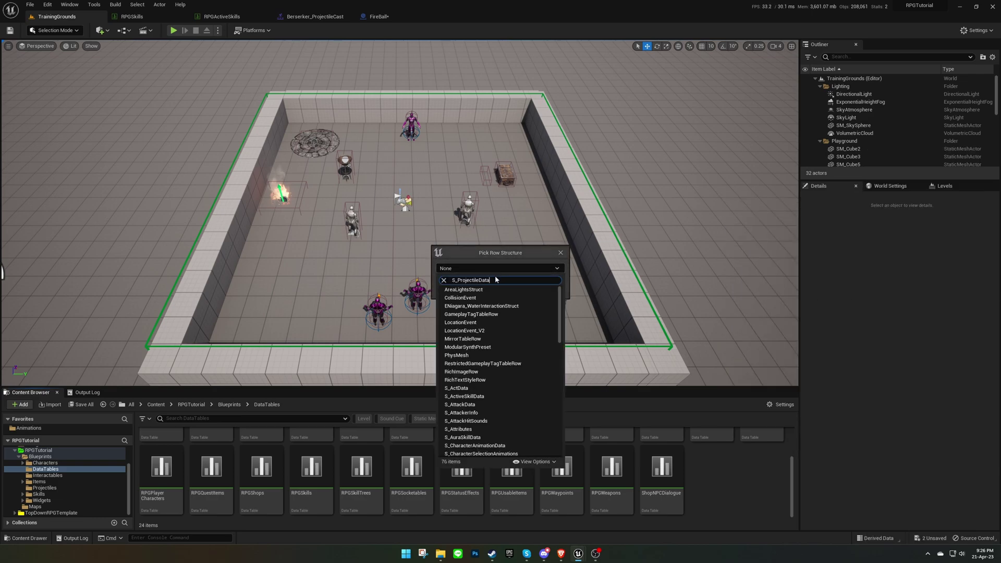
click(476, 290)
click(527, 277)
text(R)
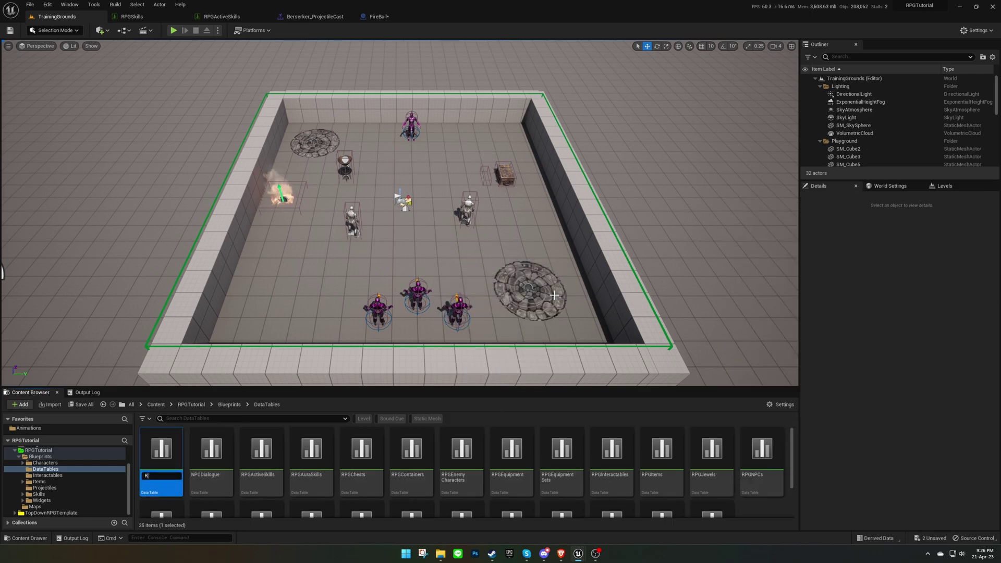
text(PGProjectiles)
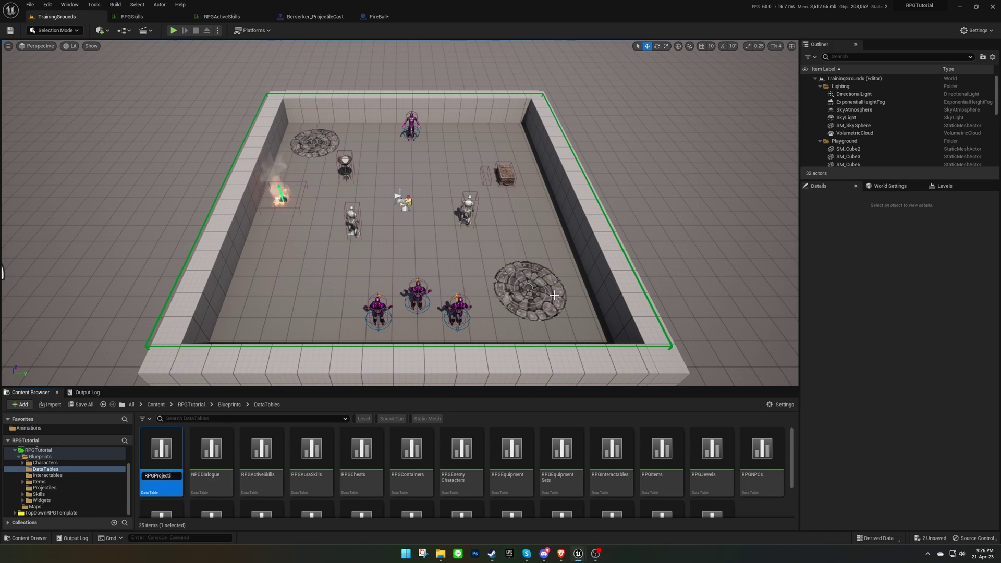
key(Return)
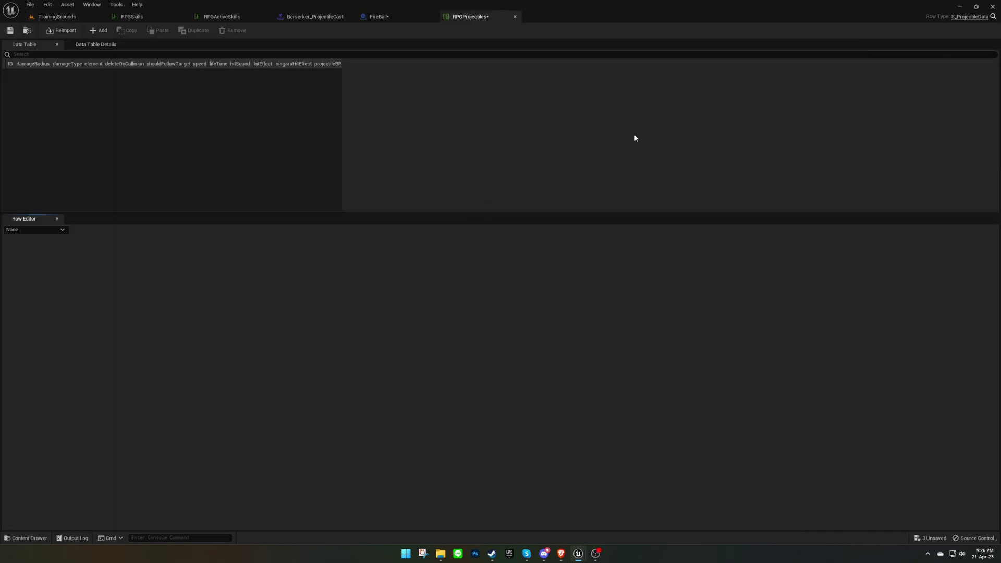
Step: Copy the composite data table name CDT_Projectiles from the documentation and return to the Unreal Editor
drag(1000, 24, 481, 101)
double_click(481, 101)
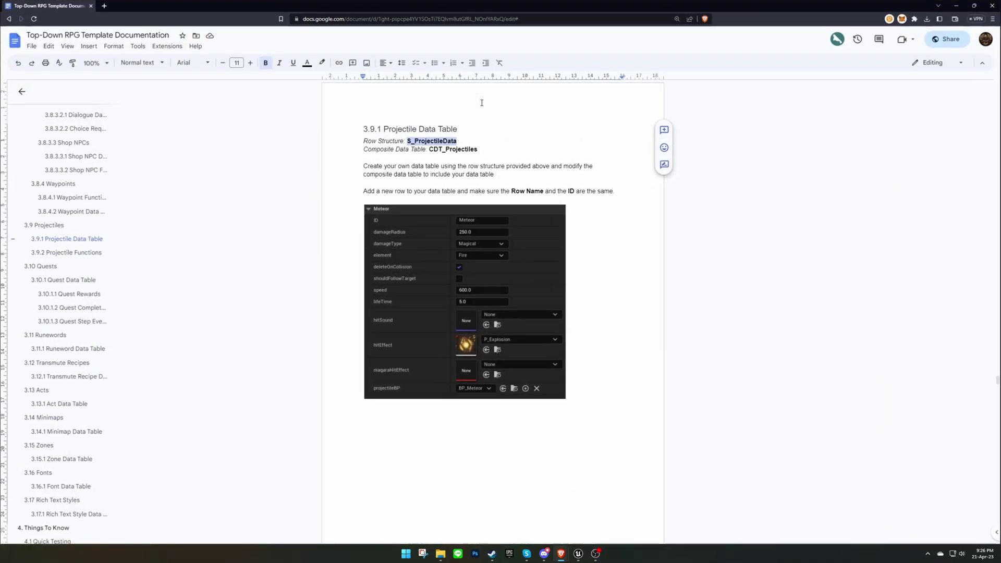
double_click(452, 149)
key(ctrl+c)
key(alt+Tab)
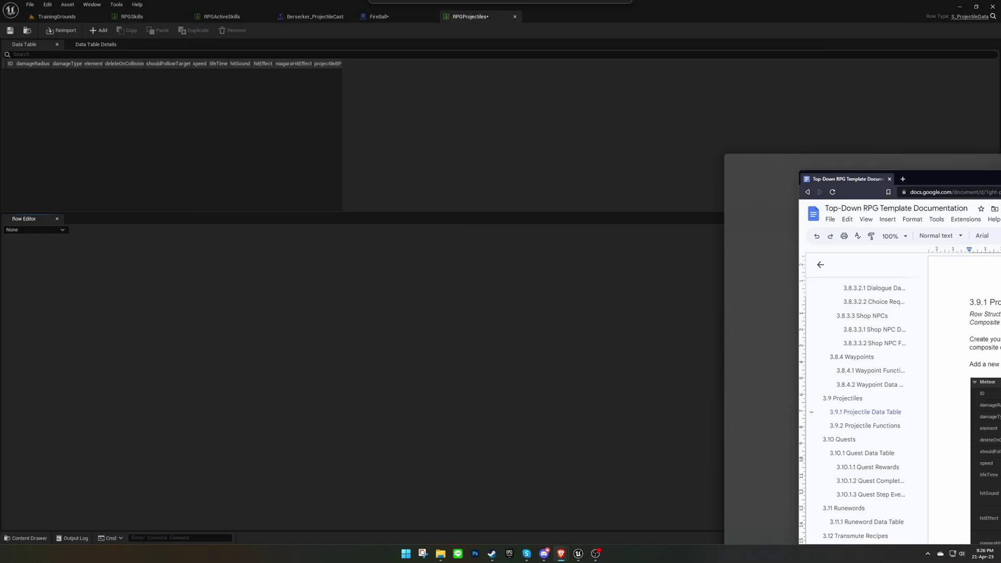
Step: Search the TopDownRPGTemplate folder for CDT_Projectiles and open that composite data table
click(57, 16)
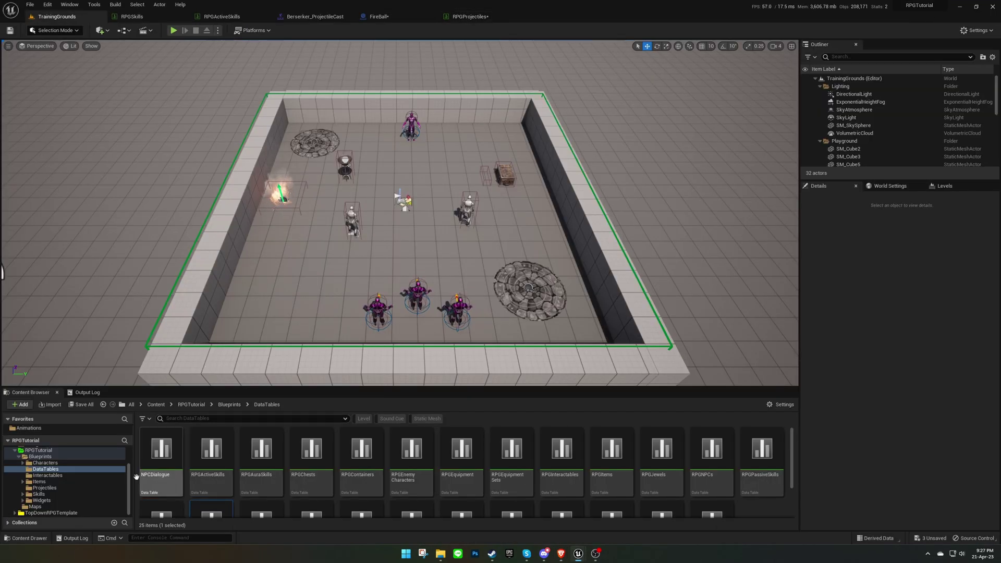
click(51, 513)
key(ctrl+v)
double_click(169, 457)
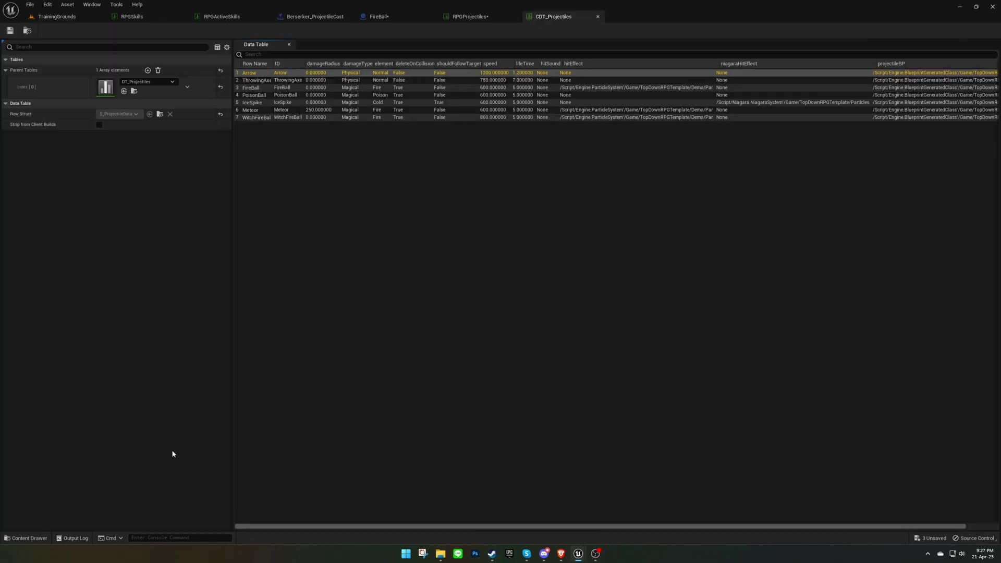
Step: Replace the parent table of CDT_Projectiles with RPGProjectiles and close the composite table
click(142, 83)
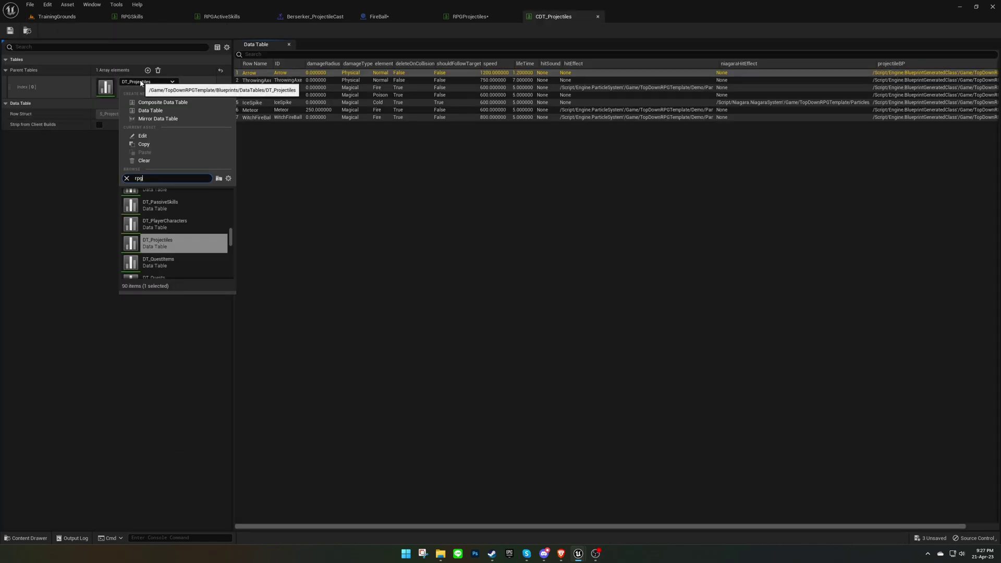
text(rpg)
click(187, 238)
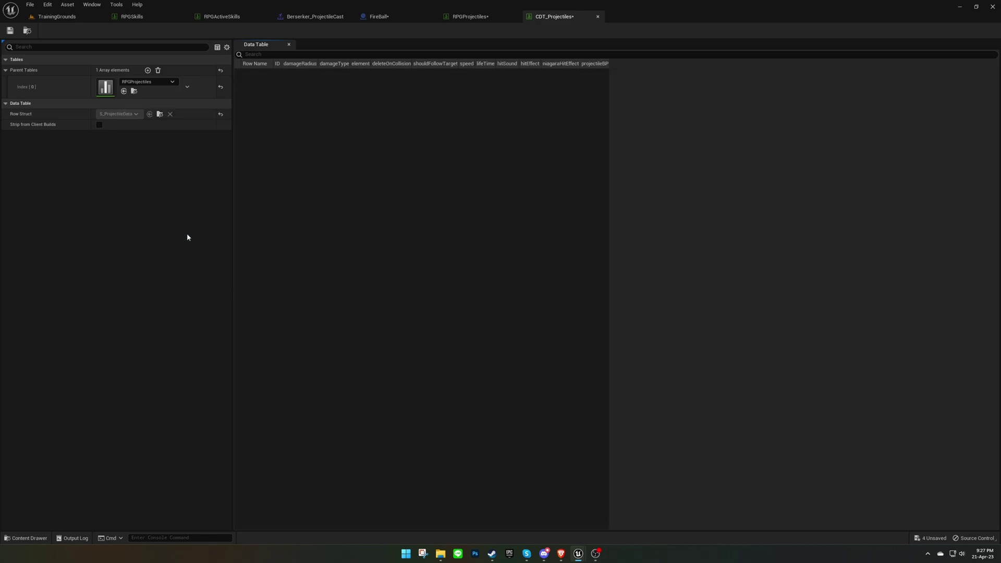
middle_click(575, 20)
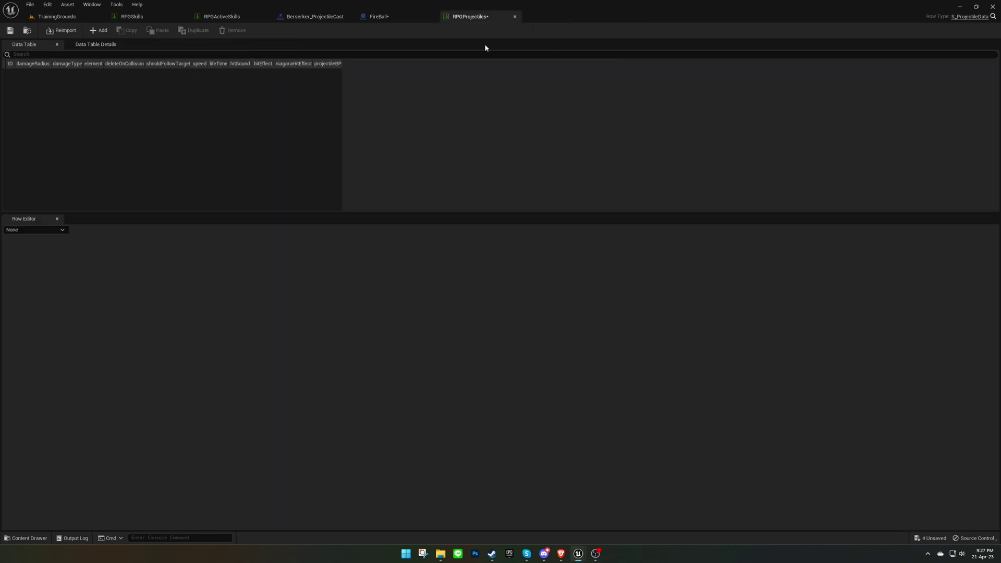
Step: Add a row to the RPGProjectiles data table and name it FireBall
click(99, 31)
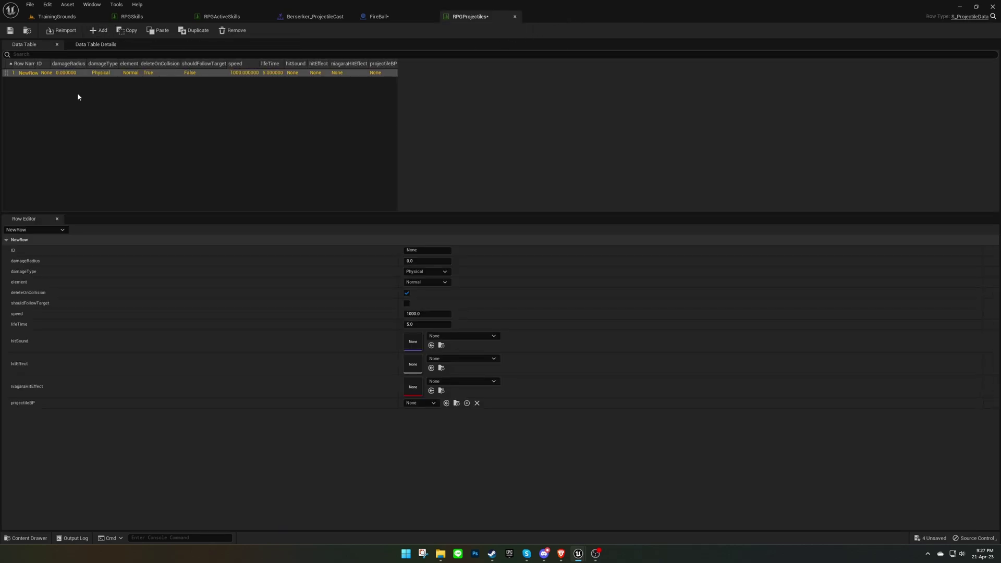
double_click(32, 73)
text(F)
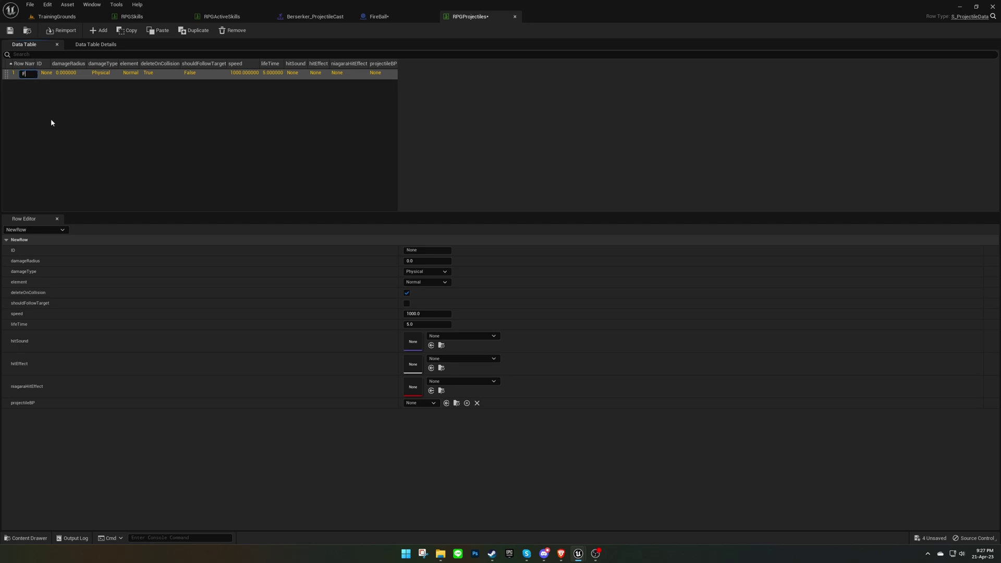
text(ireBall)
key(Return)
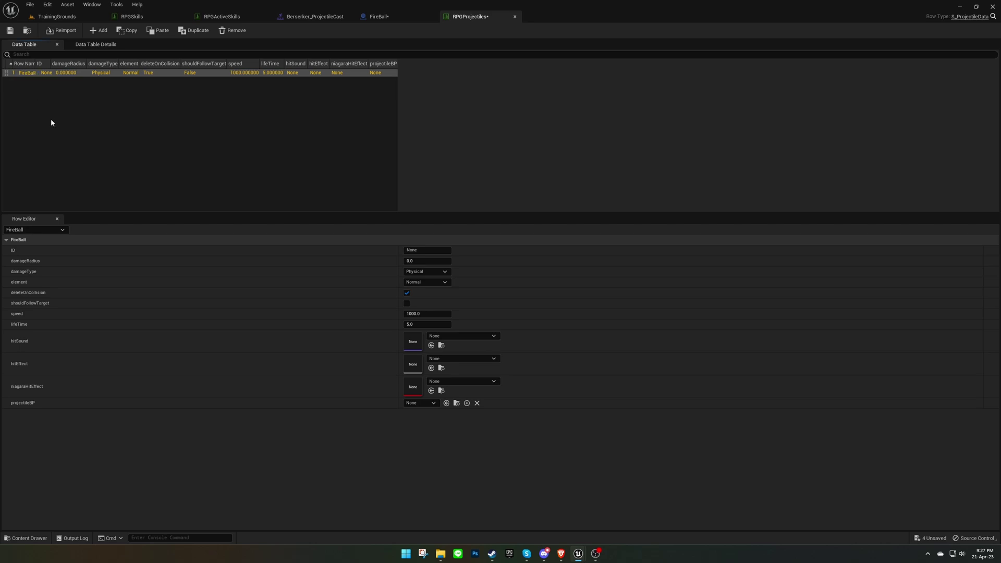
Step: Set the ID of the new projectile row to FireBall, matching its row name
click(433, 252)
text(FireBall)
key(Return)
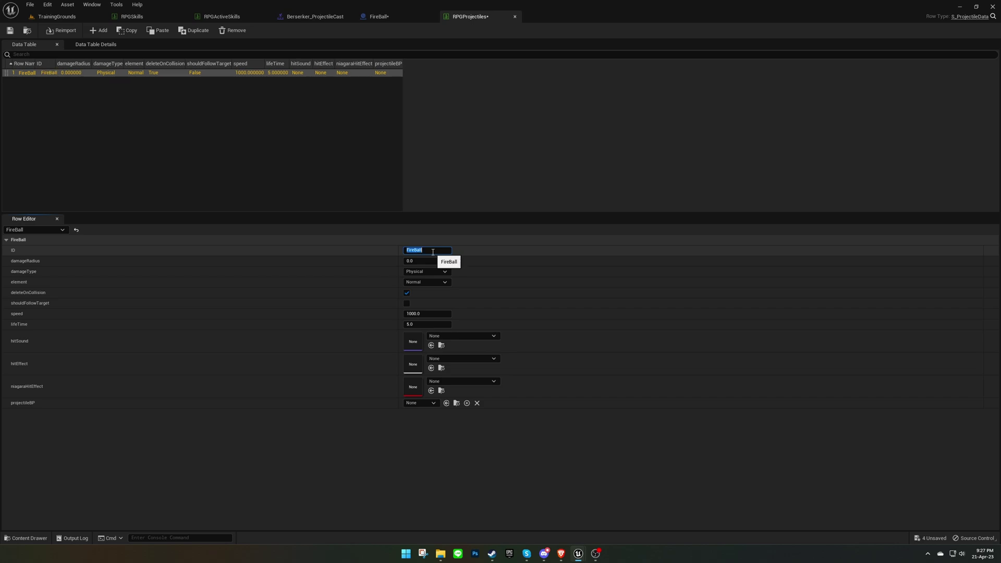
click(489, 261)
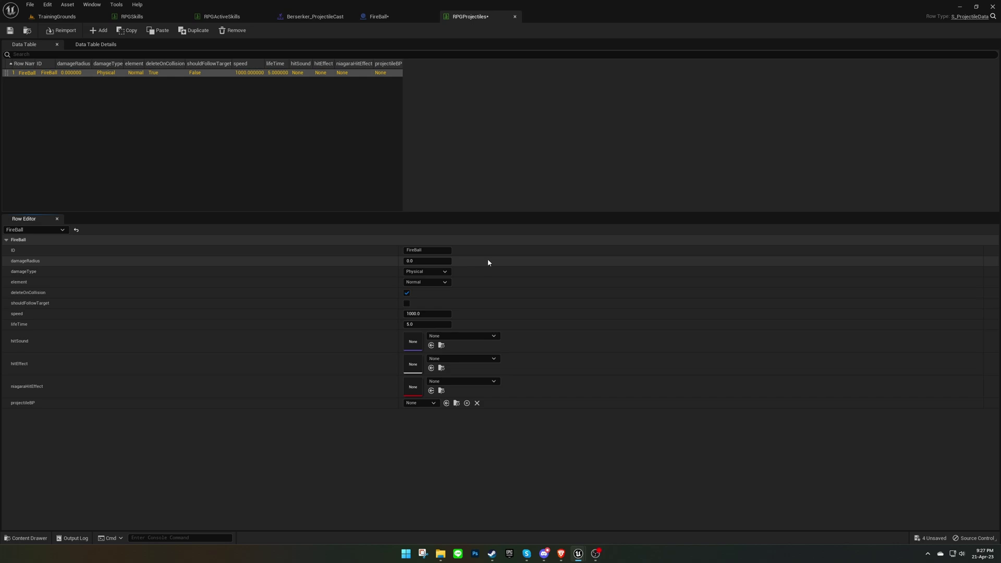
Step: Set the FireBall row's damageType to Magical and its element to Fire
click(426, 272)
click(420, 286)
click(432, 282)
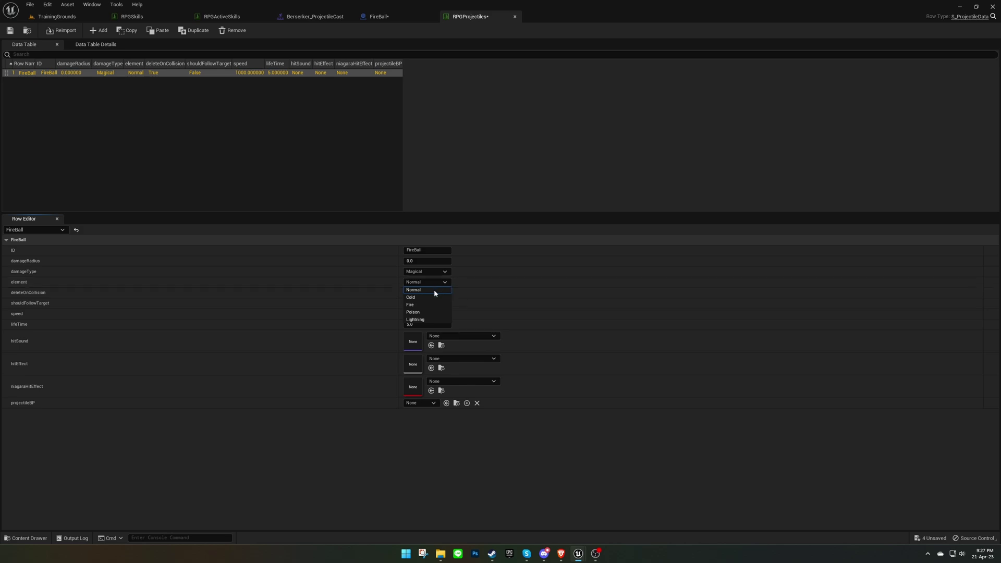
click(426, 305)
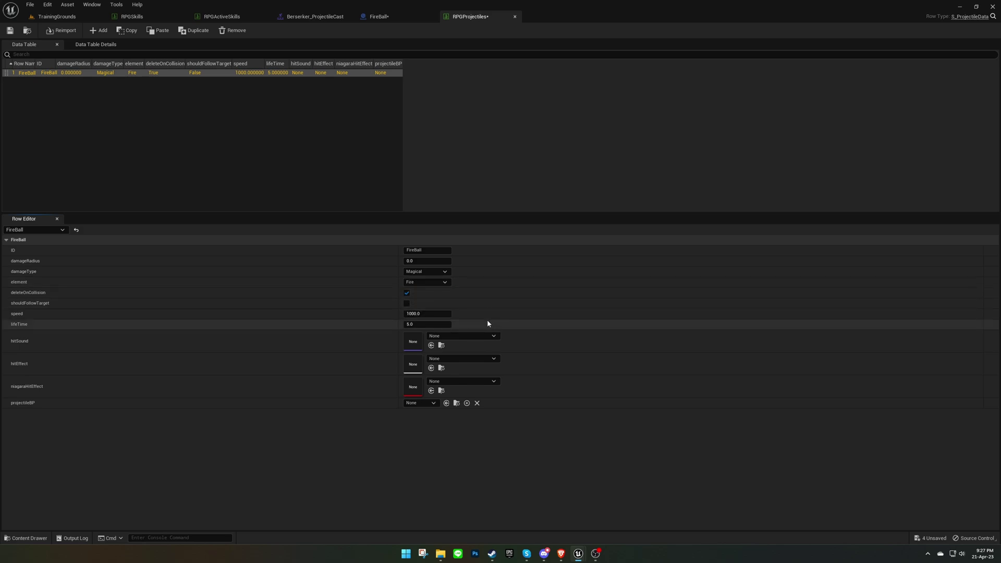
Step: Assign the P_Explosion particle system as the FireBall row's hitEffect
click(480, 364)
text(ex)
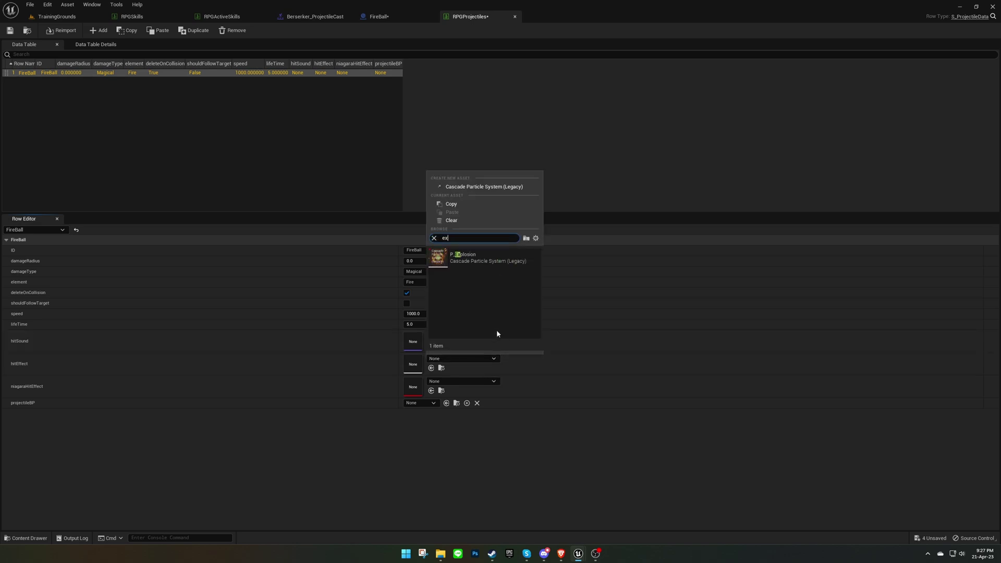
click(484, 255)
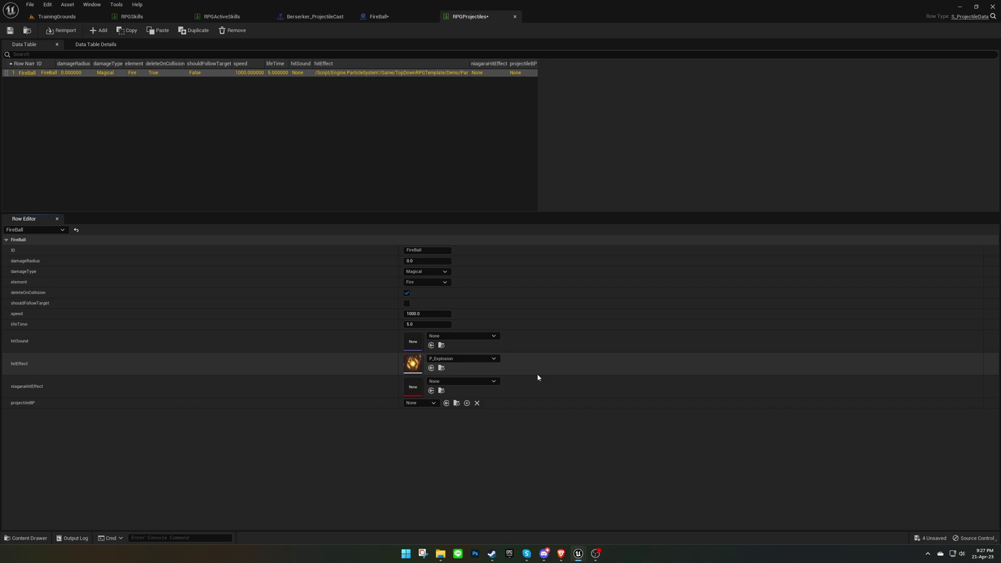
Step: Assign the FireBall blueprint class as the FireBall row's projectileBP
click(433, 403)
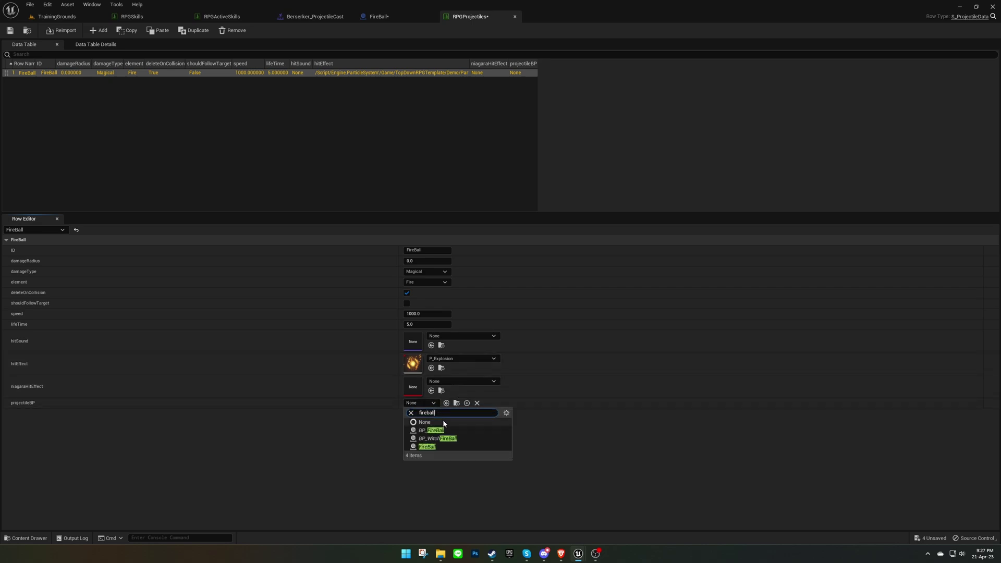
click(440, 445)
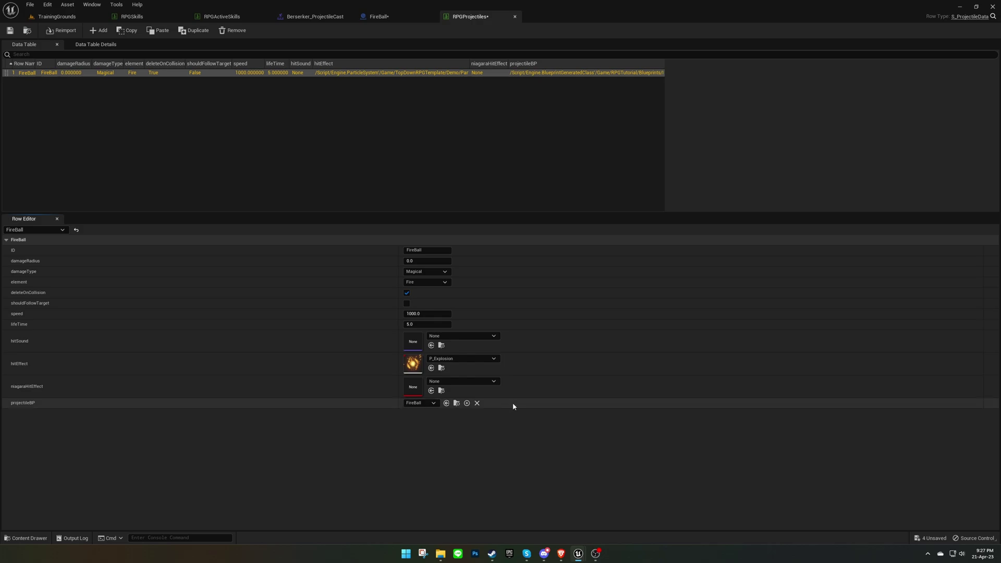
Step: Check the FireBallSkill row's projectileID in RPGSkills and the SpawnProjectile notify in its Berserker_ProjectileCast montage
click(132, 20)
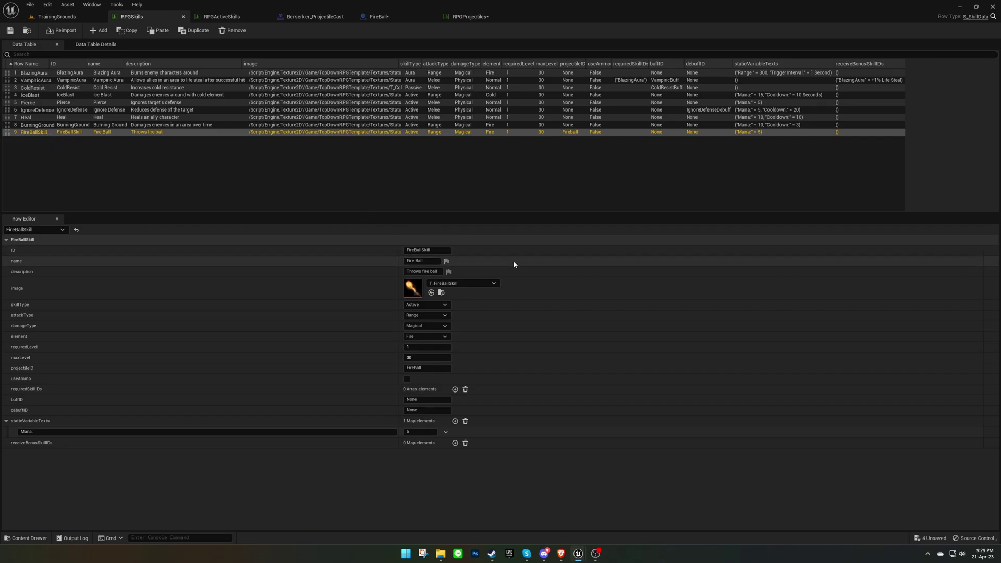
click(428, 368)
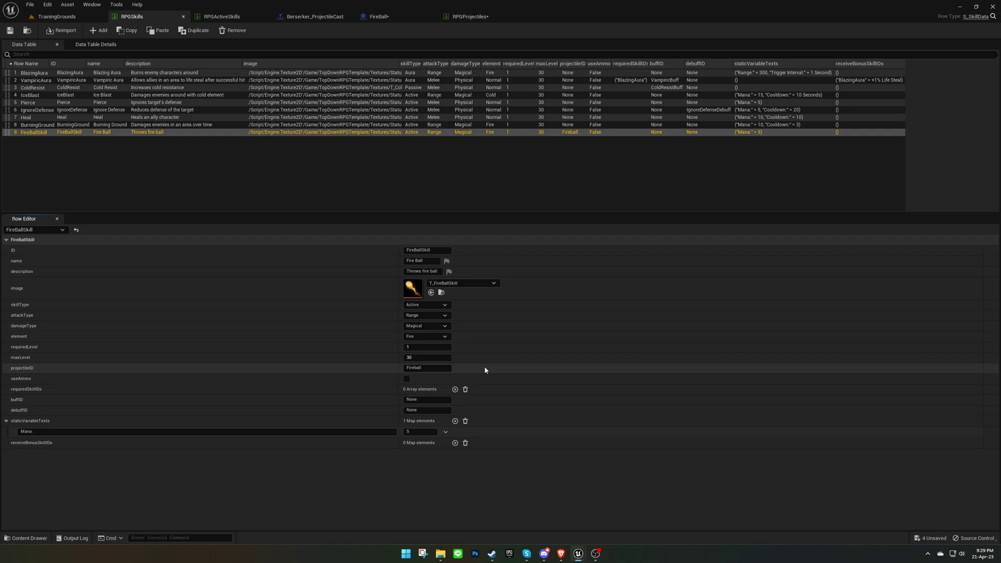
click(222, 16)
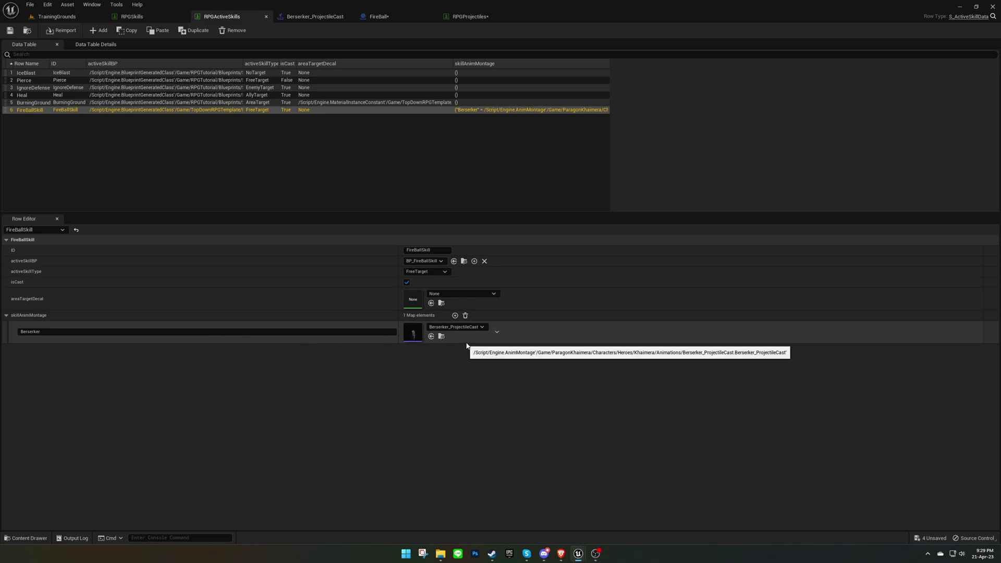
double_click(413, 332)
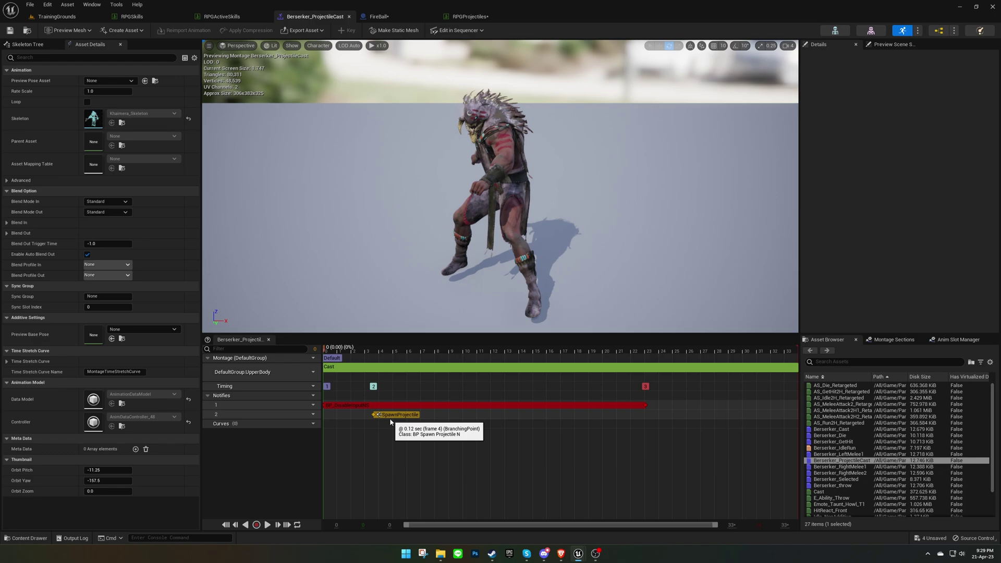
drag(357, 352, 326, 351)
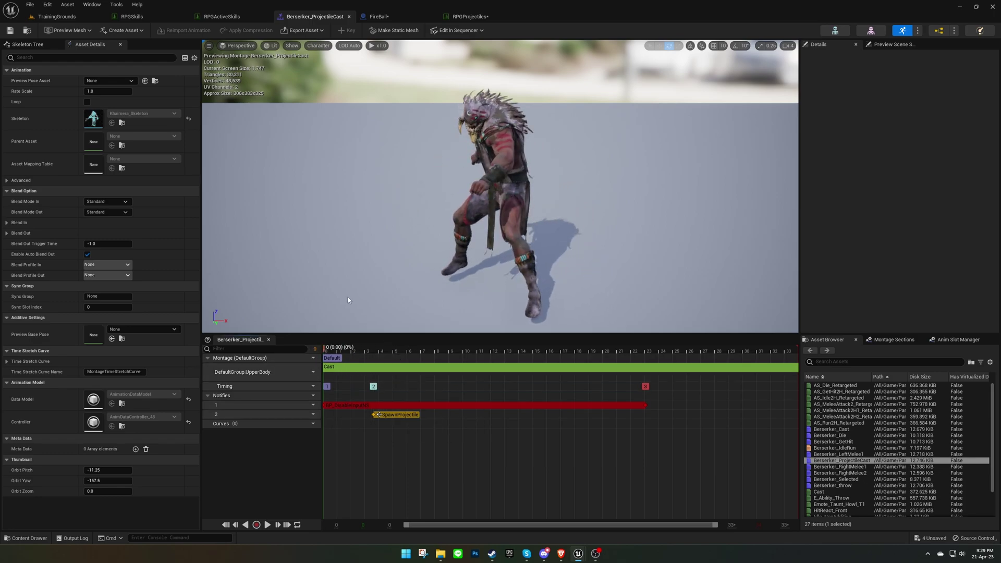
Step: Run the TrainingGrounds level, learn the Fire Ball skill in the skill tree, and assign it to shortcut slot 1
click(57, 17)
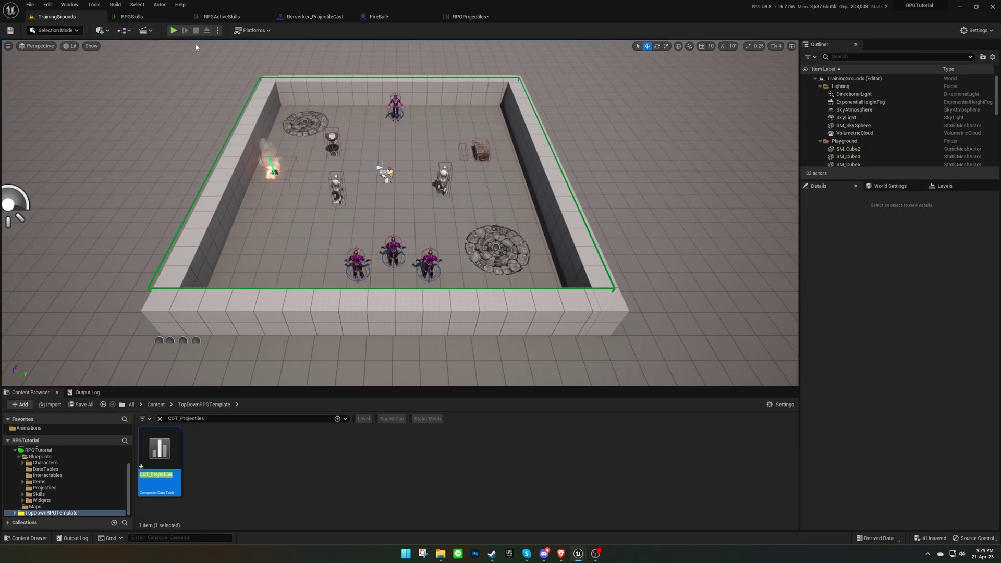
click(173, 30)
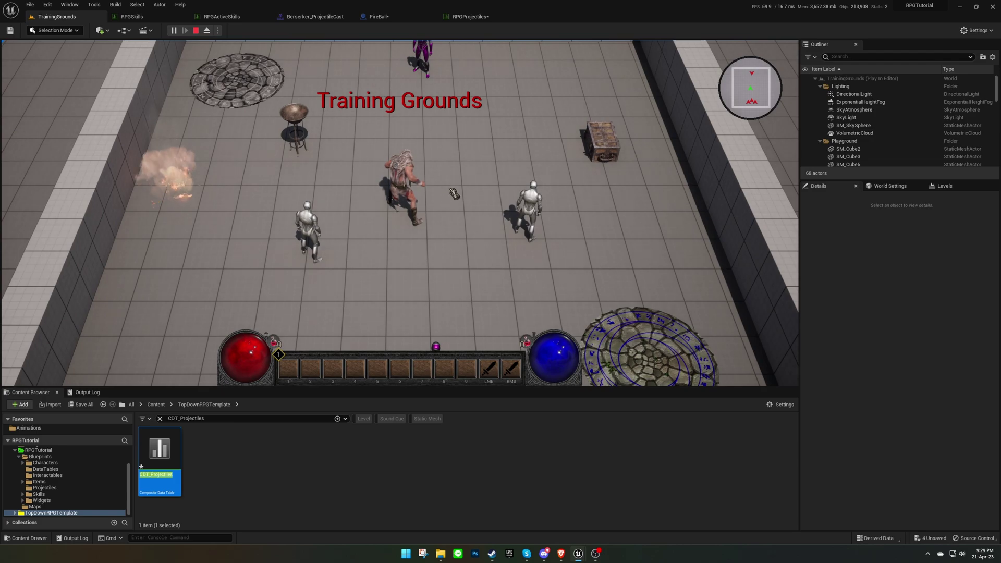
click(455, 191)
key(k)
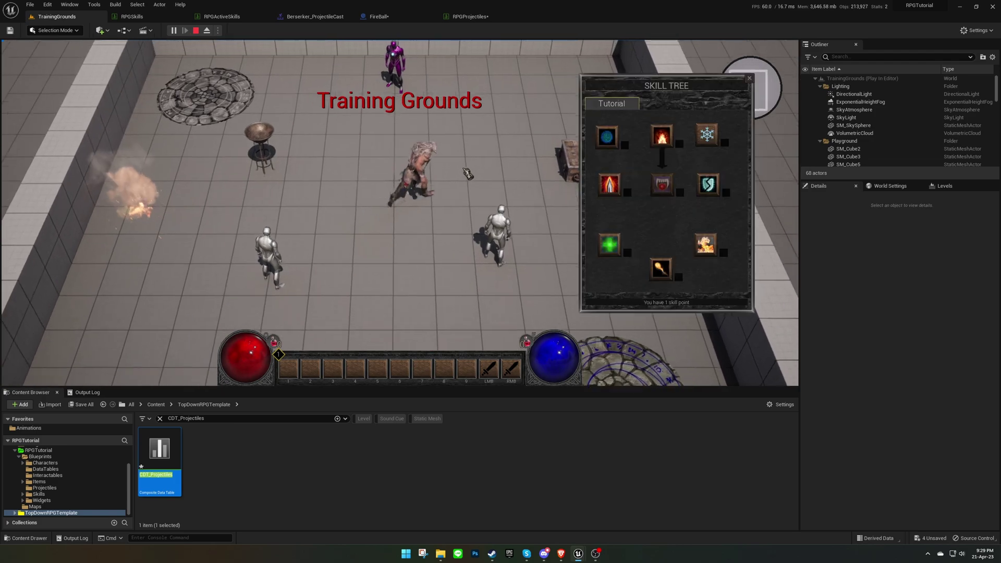
click(665, 270)
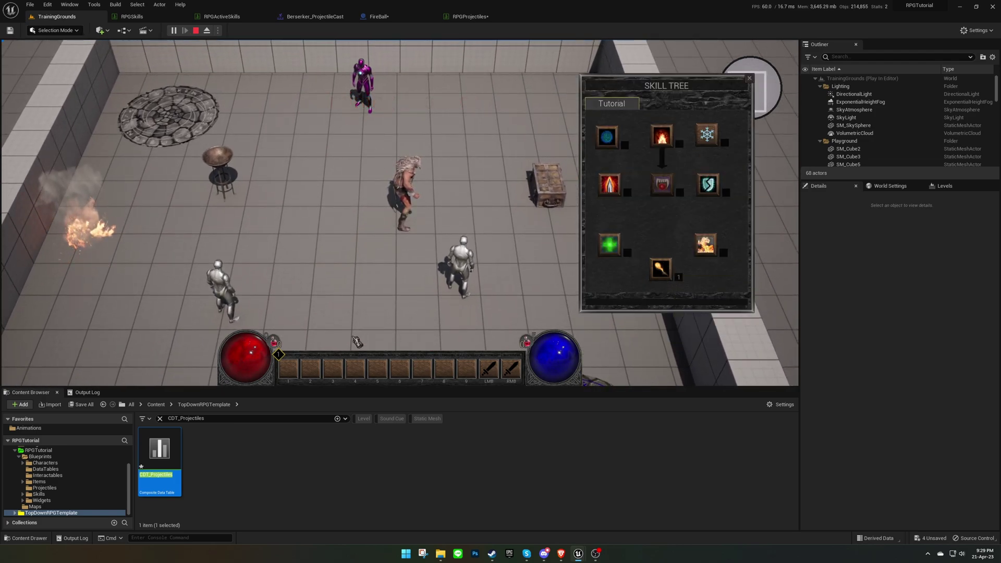
key(k)
click(290, 369)
click(288, 315)
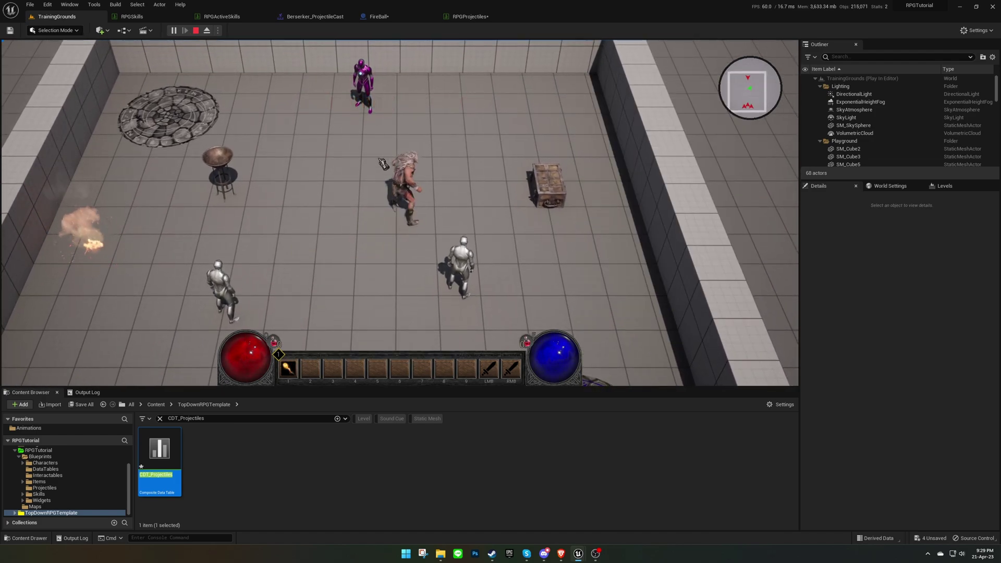
Step: Rotate toward the training dummies, cast Fire Ball at them, and end the play session
click(427, 258)
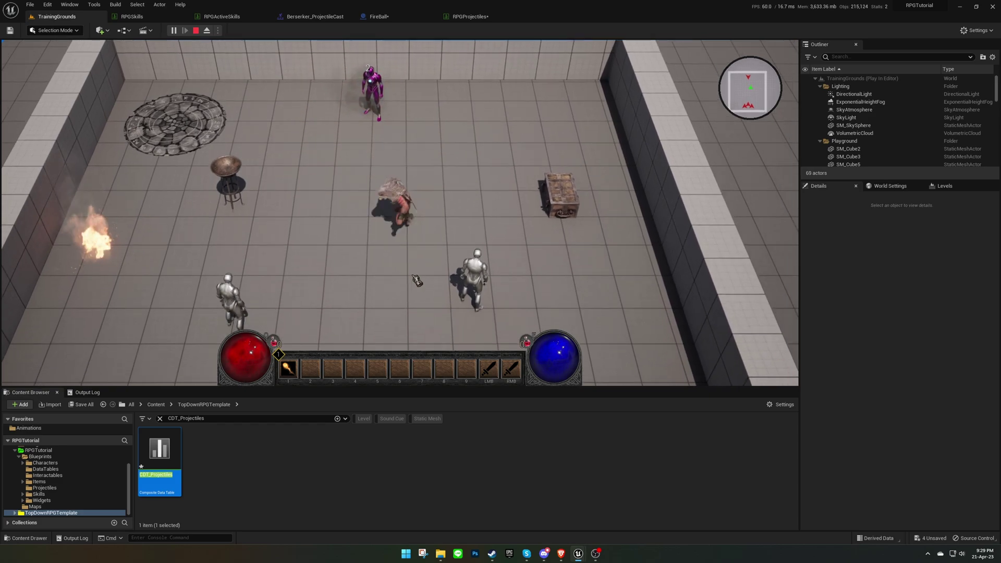
mouse_move(418, 282)
middle_down()
mouse_move(227, 255)
mouse_move(200, 212)
middle_up()
key(1)
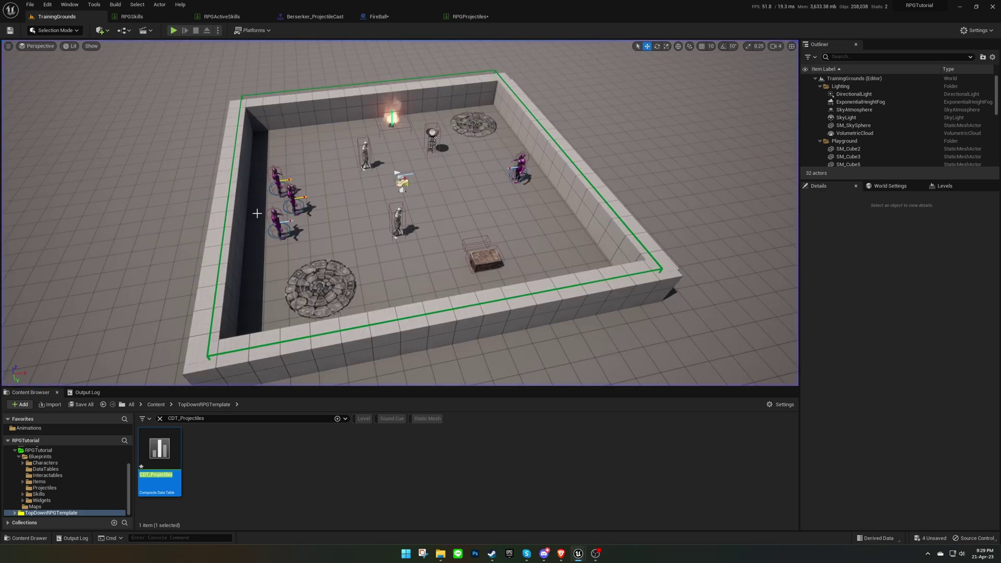
key(Escape)
Step: Set the FireBall row's damageRadius to 500 in the RPGProjectiles data table
click(136, 16)
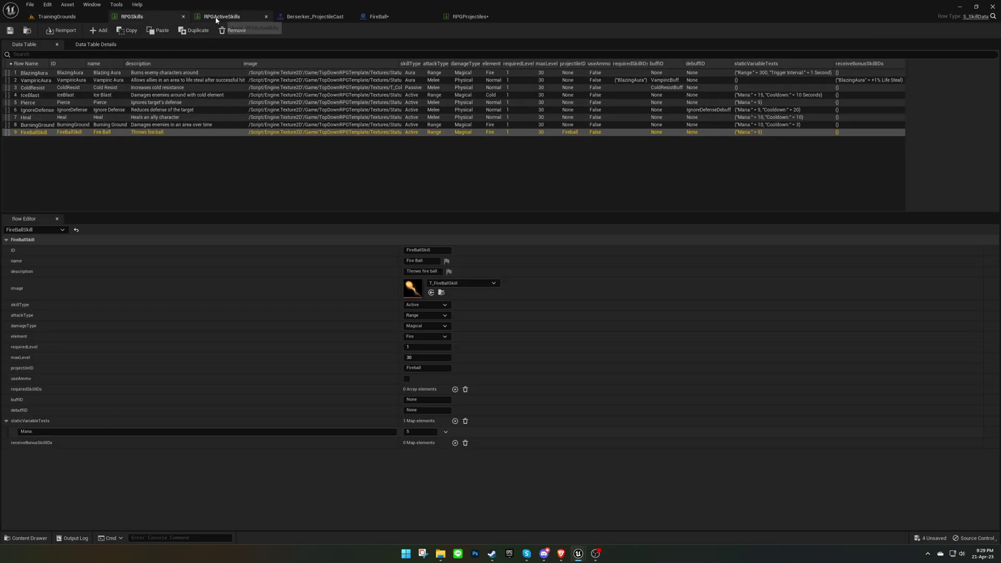
click(469, 17)
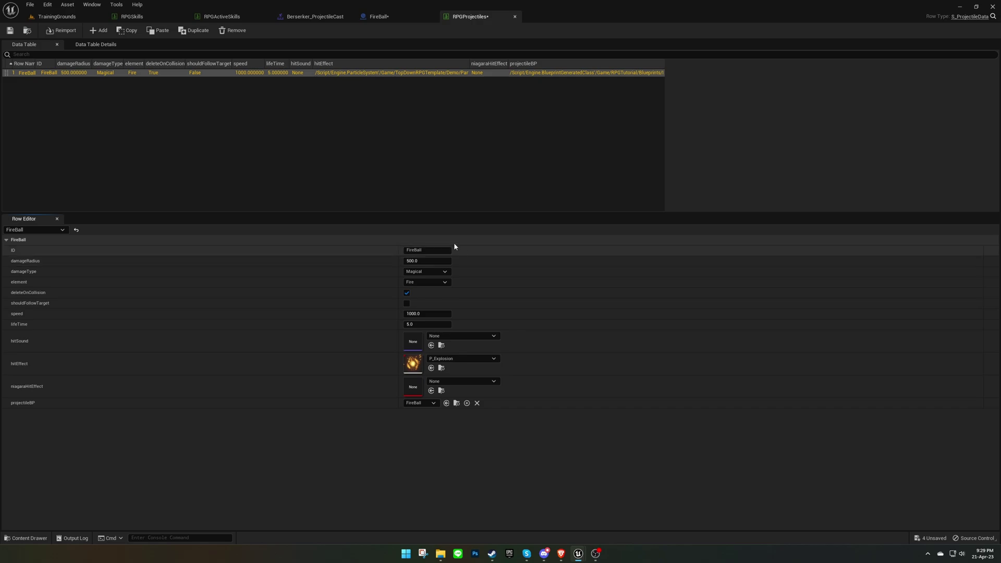
Step: Run the TrainingGrounds level again as the Berserker and put the Fire Ball skill in shortcut slot 1
click(55, 17)
click(173, 31)
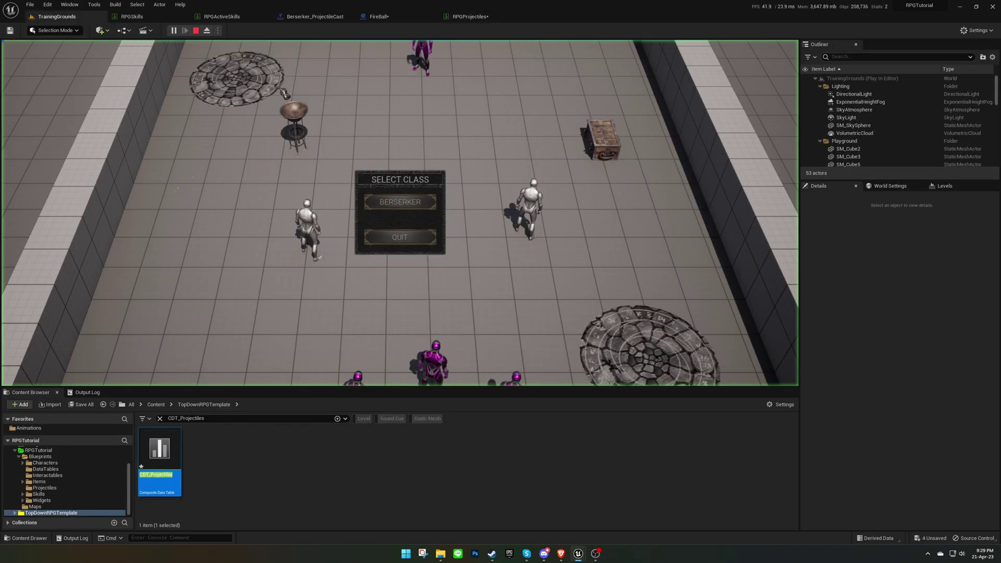
click(398, 199)
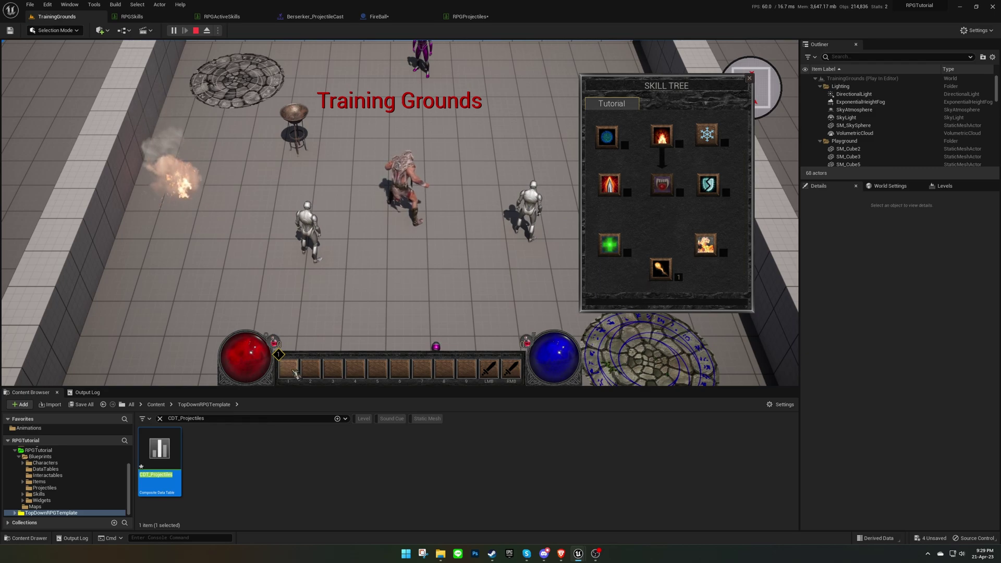
click(292, 372)
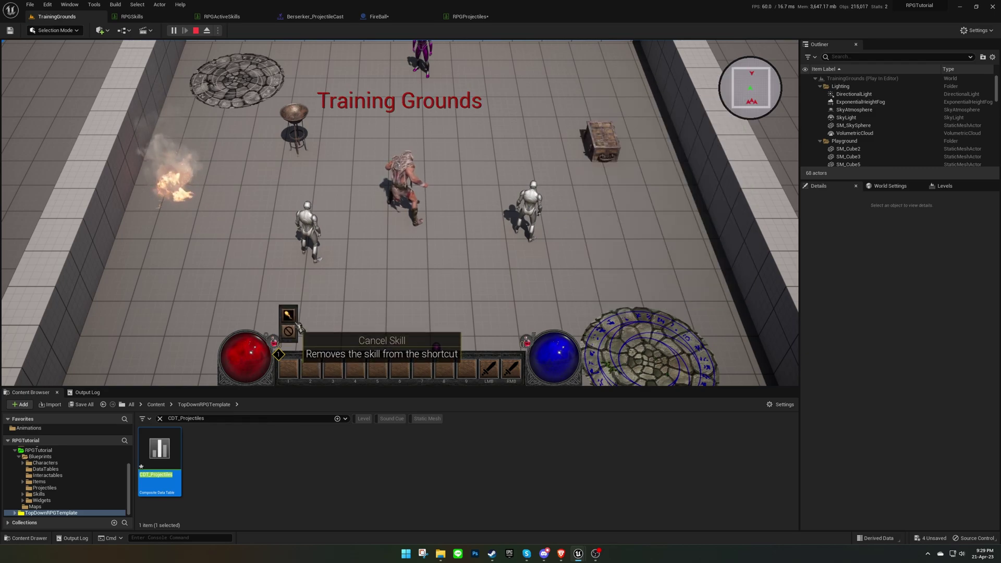
click(287, 314)
Step: Cast Fire Ball at the group of three dummies to test its area damage, and end the play session
click(472, 289)
middle_drag(496, 292, 317, 266)
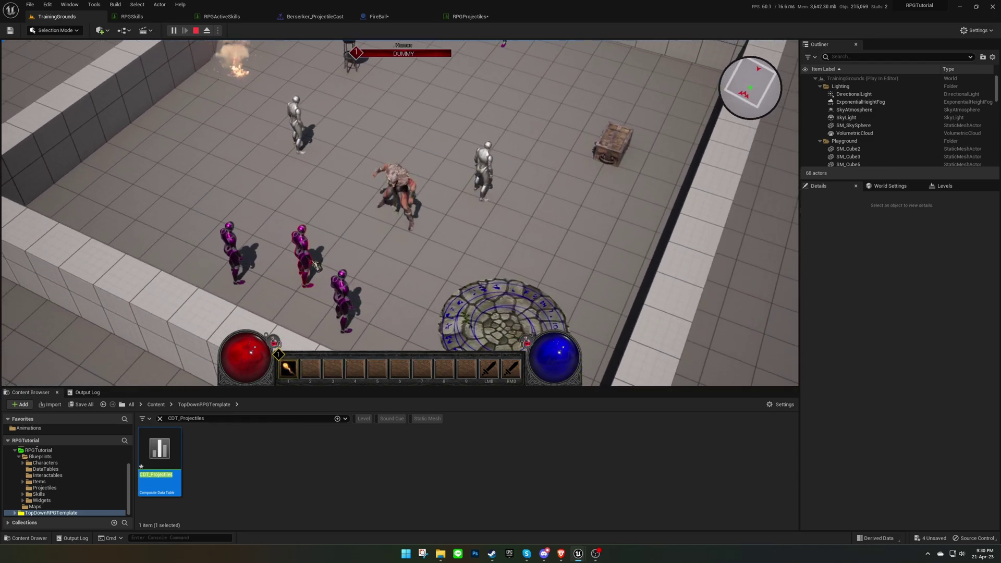
key(1)
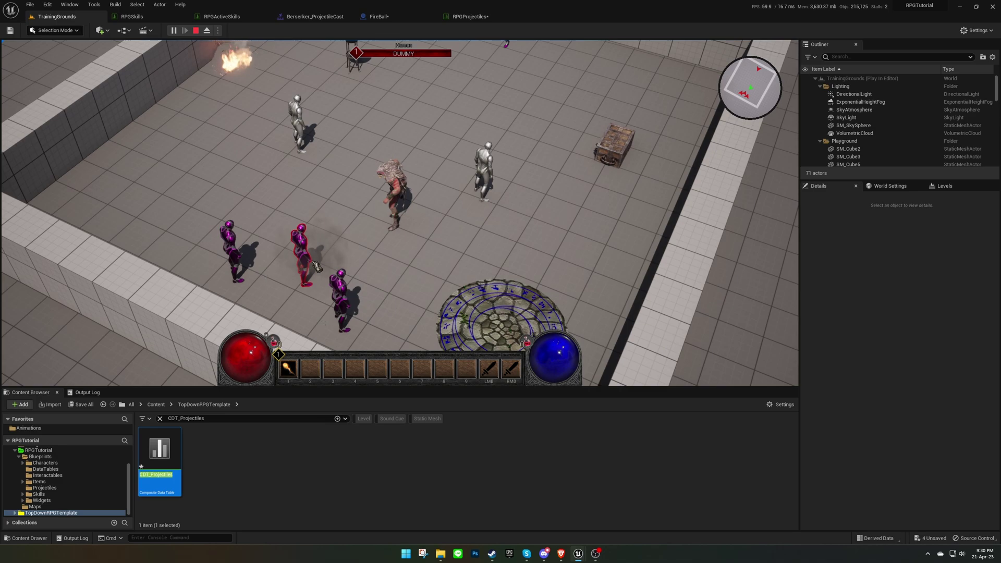
key(1)
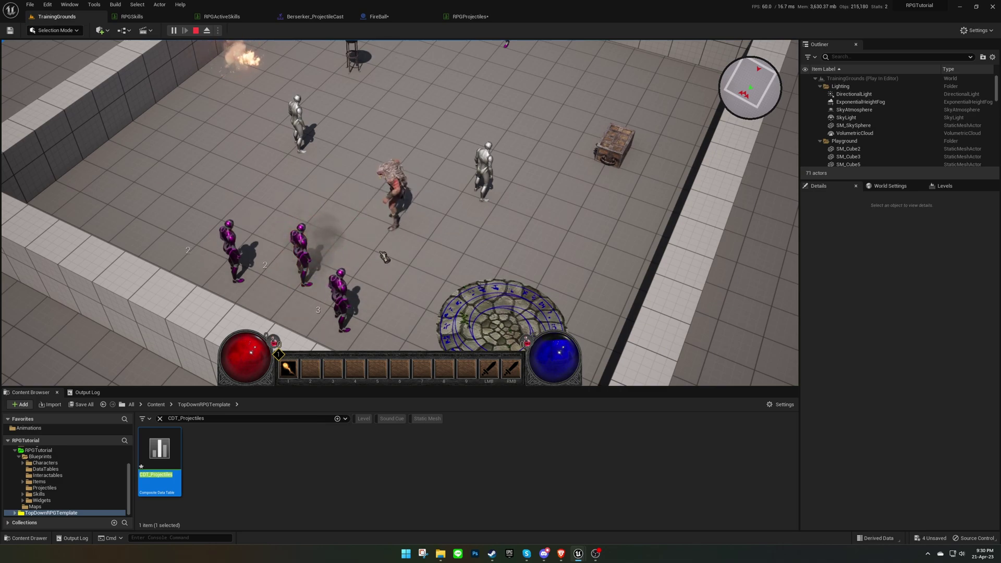
click(196, 31)
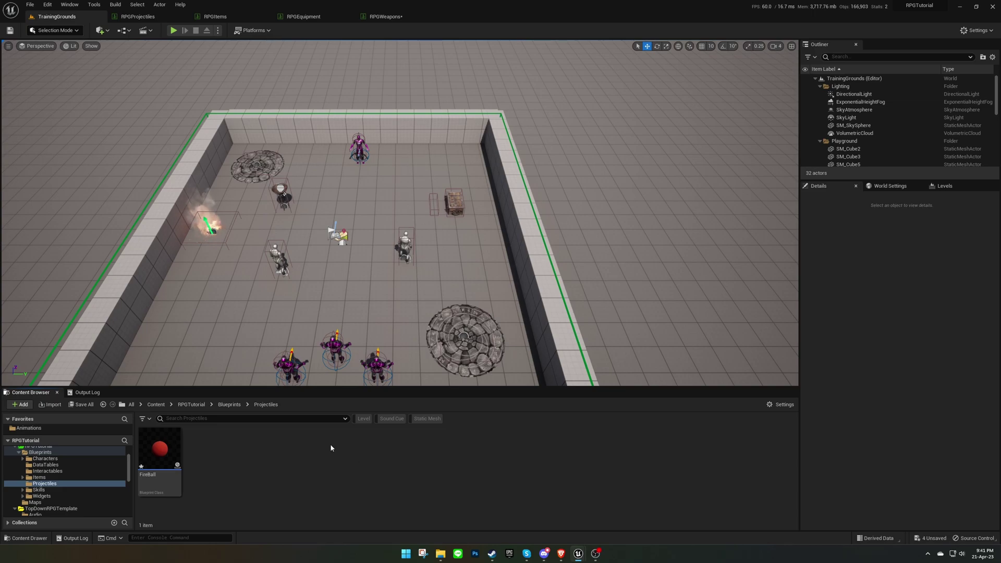
Step: Add a row named ThrowingAxe to the RPGProjectiles data table and set its ID to ThrowingAxe
click(140, 18)
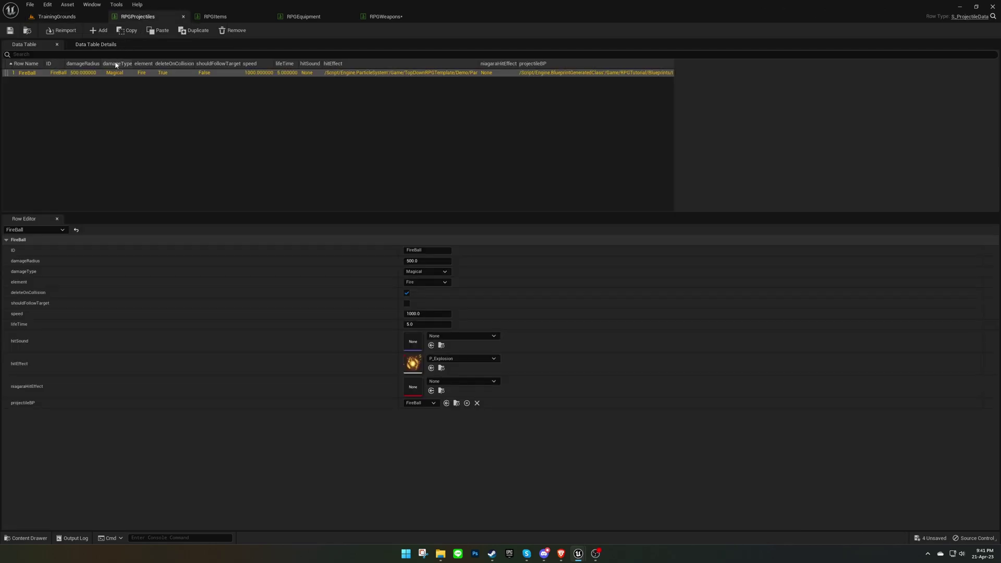
click(99, 30)
double_click(33, 82)
text(ThrowingAxe)
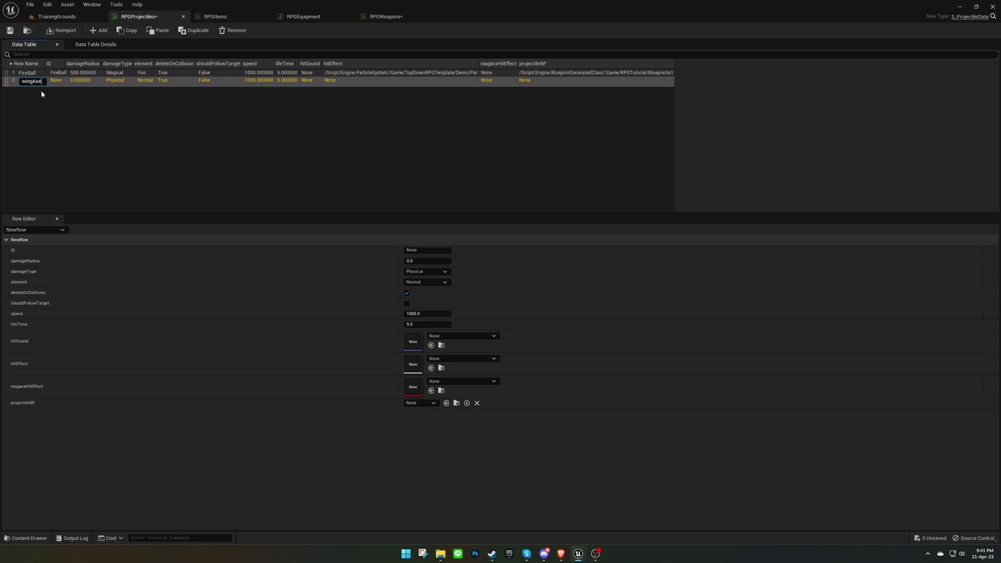
key(Return)
click(426, 253)
text(ThrowingAxe)
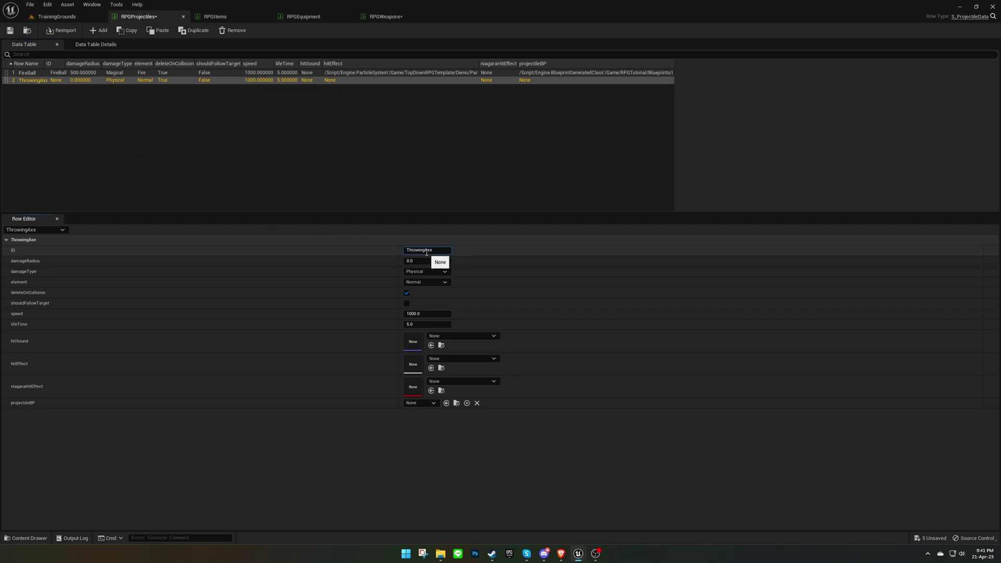
key(Return)
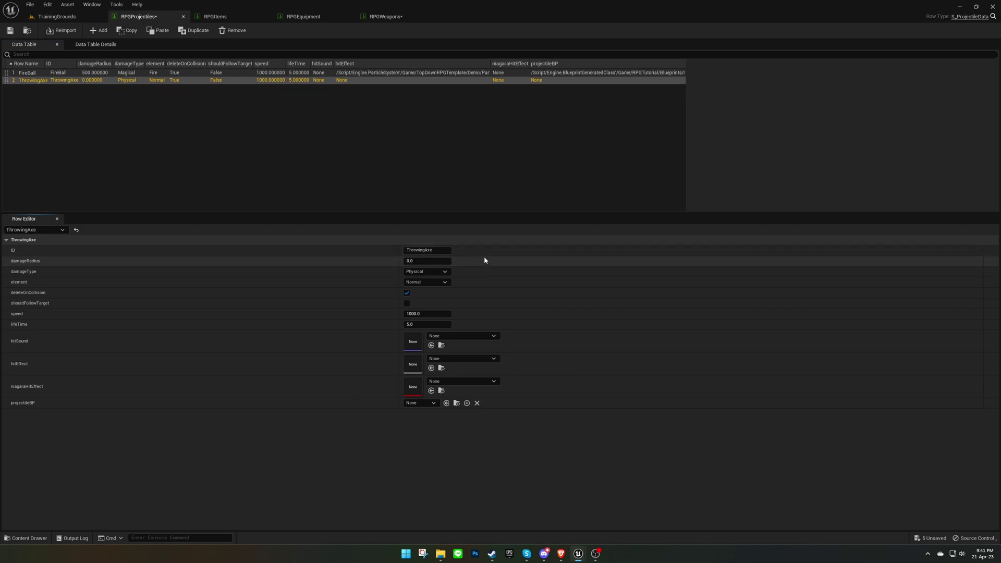
Step: Disable deleteOnCollision for the ThrowingAxe row and set its speed to 750
click(442, 313)
text(75)
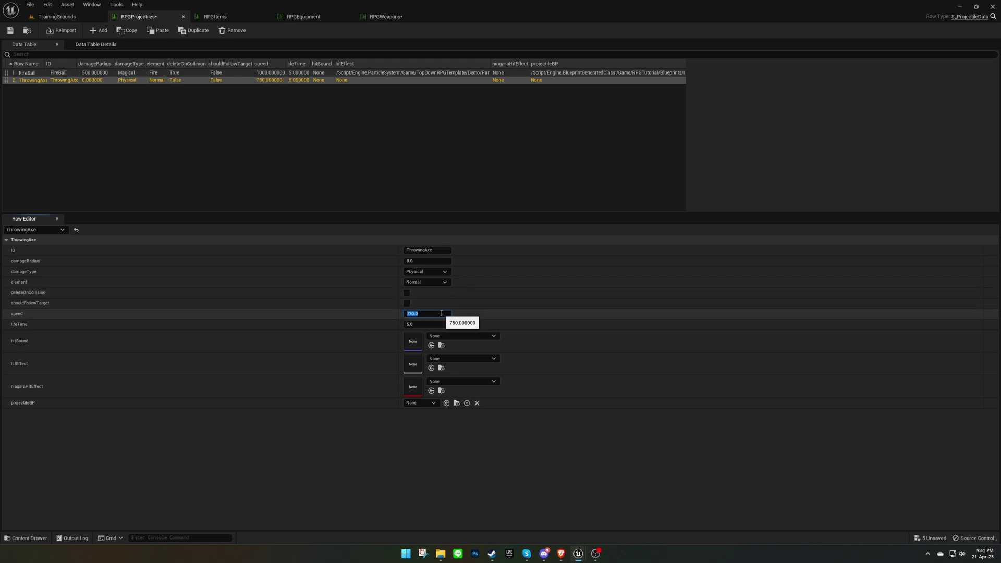
click(482, 314)
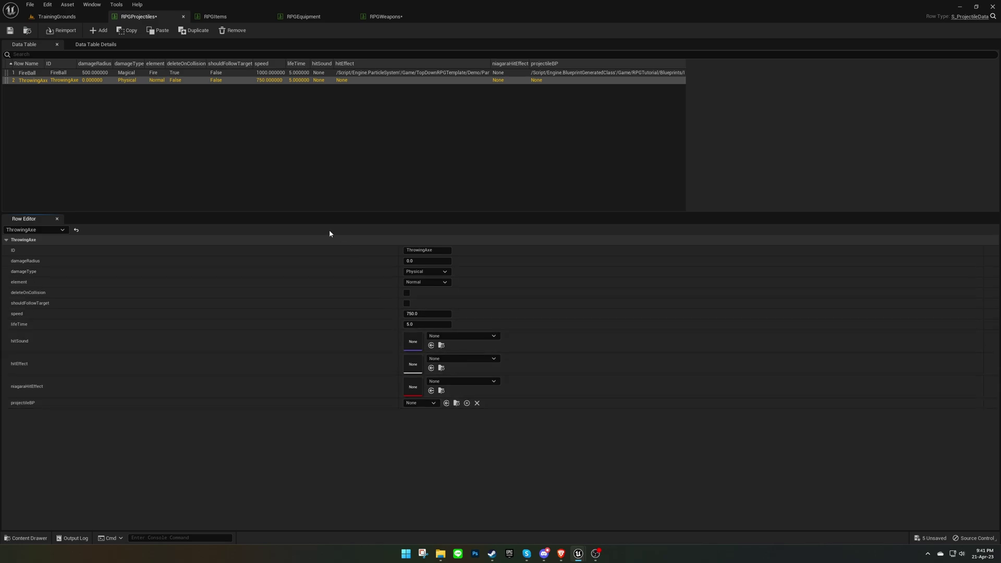
Step: Create a ThrowingAxe blueprint class based on BP_ProjectileBase in the Projectiles folder and open it for editing
click(81, 21)
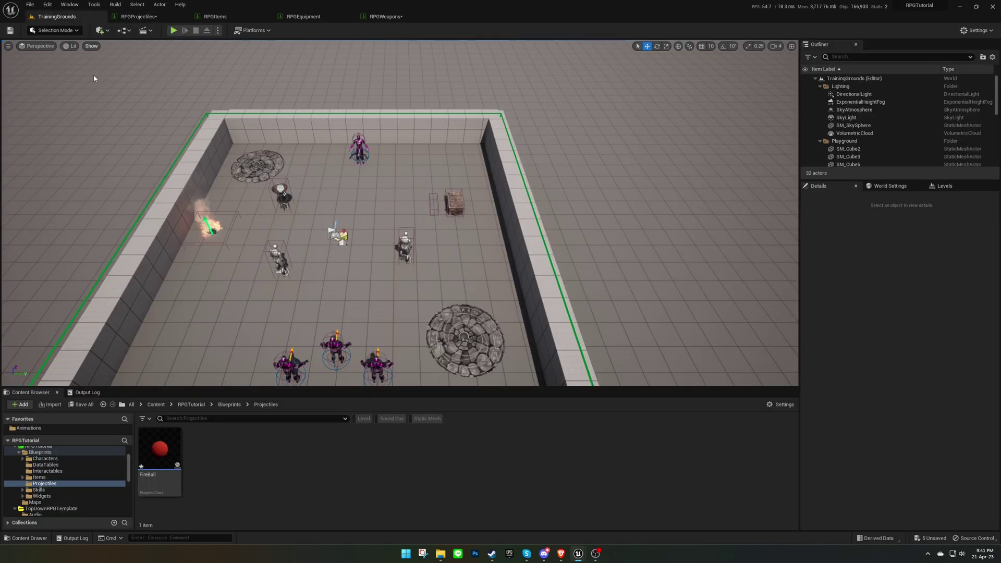
right_click(262, 460)
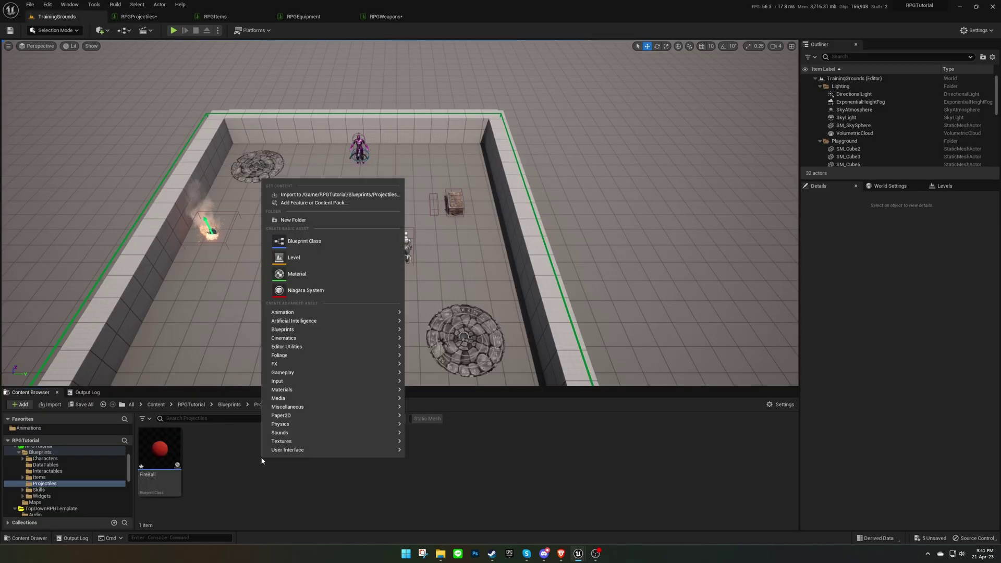
click(339, 241)
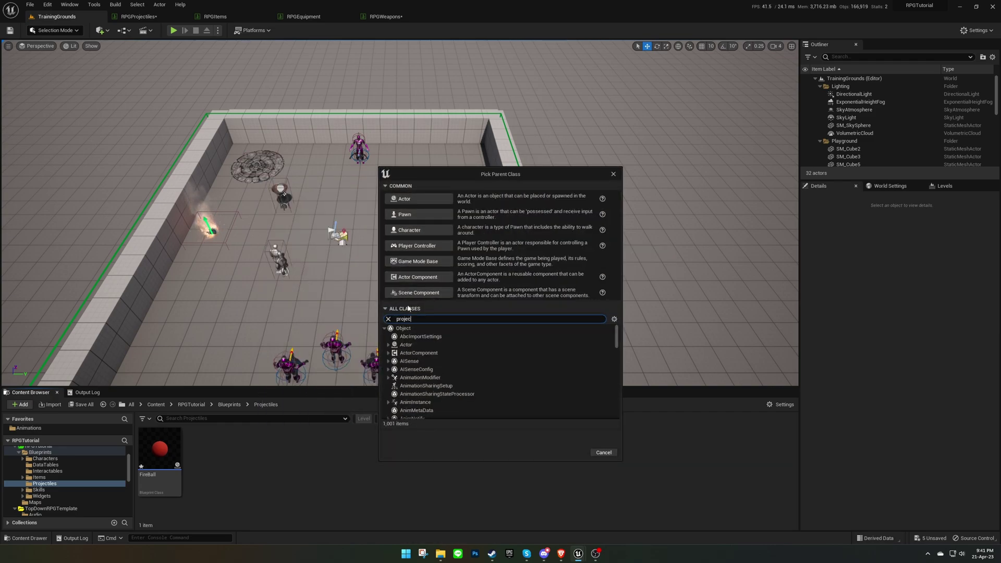
text(b)
click(425, 344)
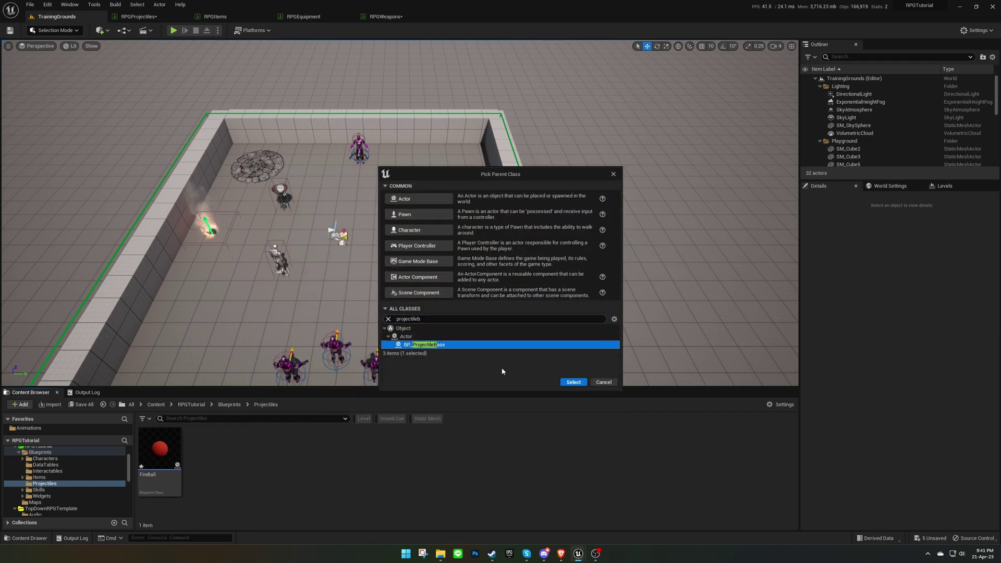
click(565, 382)
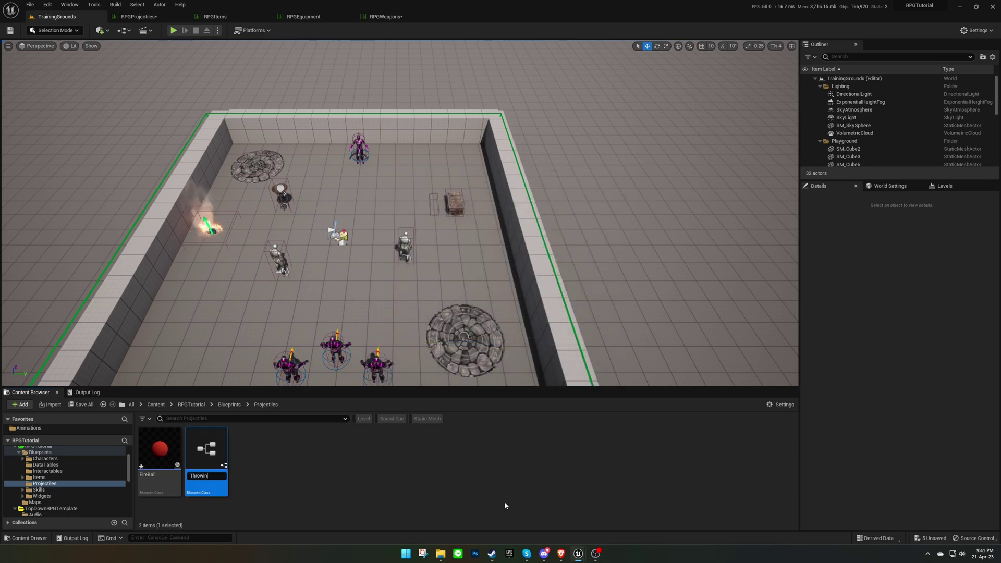
text(ThrowingAxe)
key(Return)
key(Return)
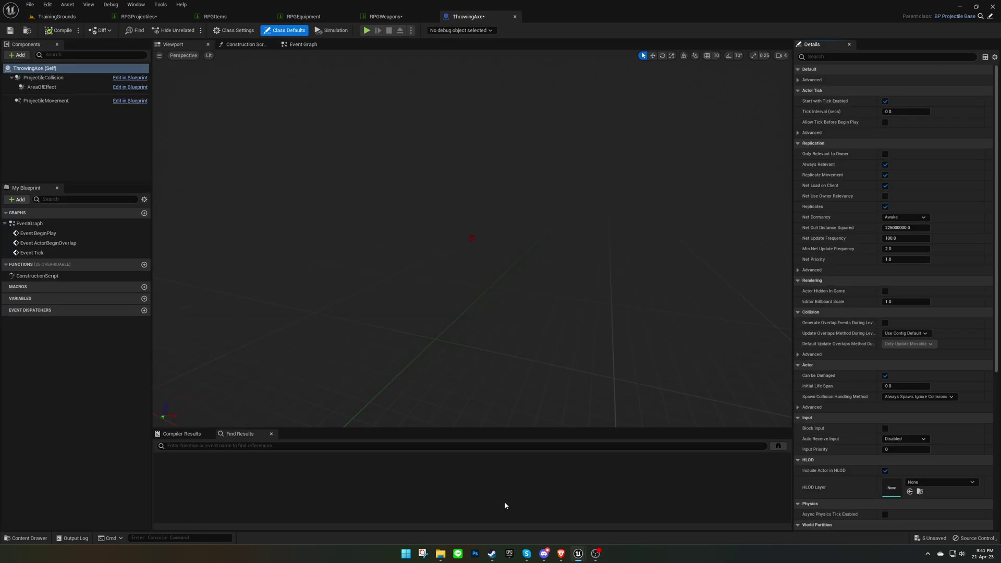
Step: Paste the Scene component with its SM_WarAxe StaticMesh under ProjectileCollision, and paste a RotatingMovement component with a -720 rotation rate into the blueprint
click(70, 78)
drag(70, 79, 70, 78)
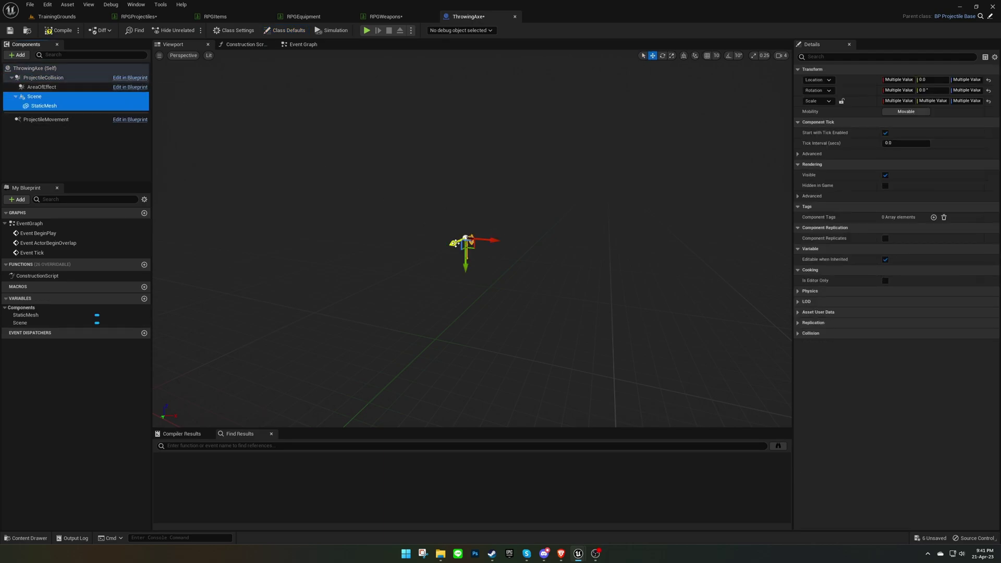
key(f)
click(51, 110)
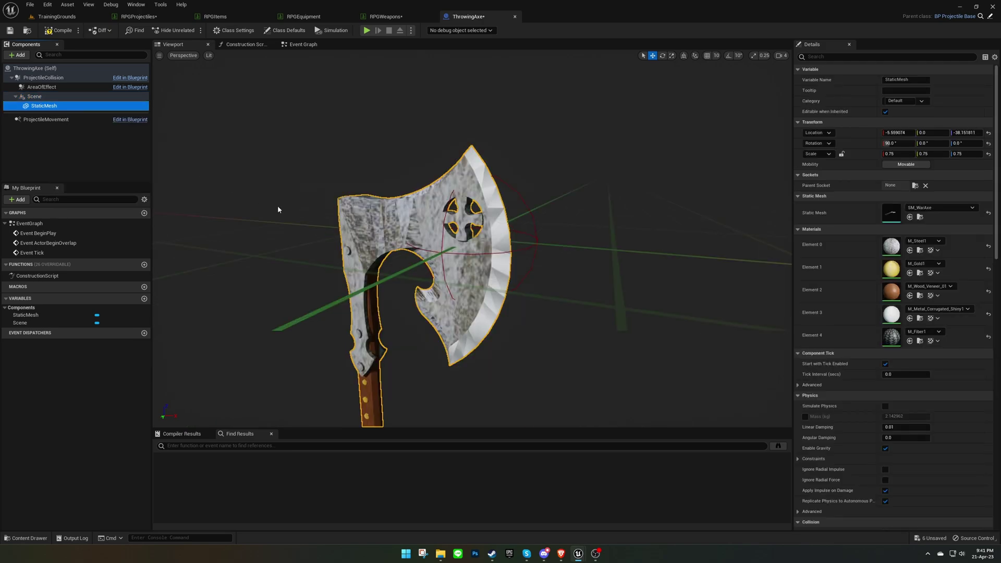
scroll(385, 247, down, 5)
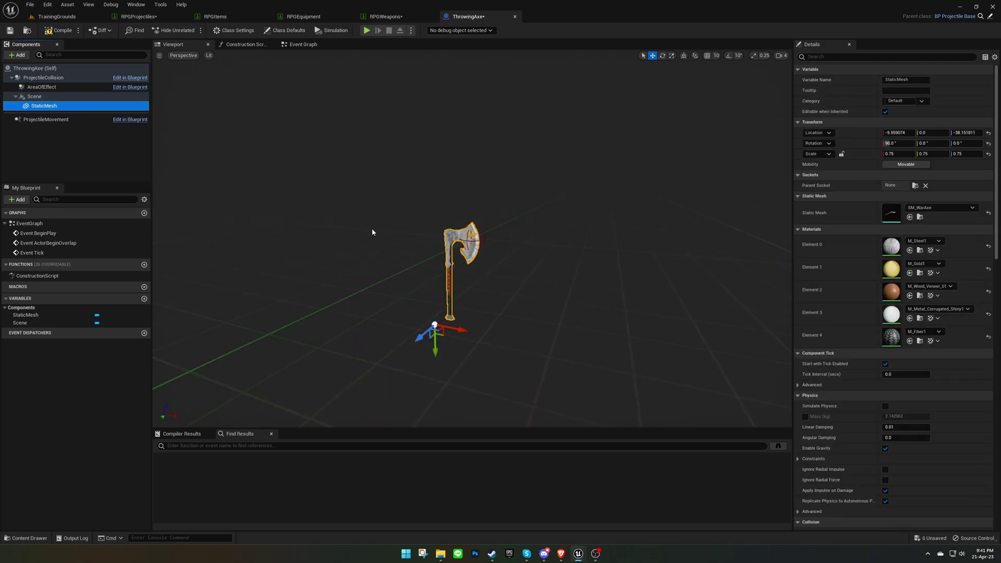
click(36, 96)
mouse_move(485, 260)
right_down()
mouse_move(501, 271)
mouse_move(459, 256)
mouse_move(485, 259)
mouse_move(469, 259)
mouse_move(469, 248)
mouse_move(487, 259)
right_up()
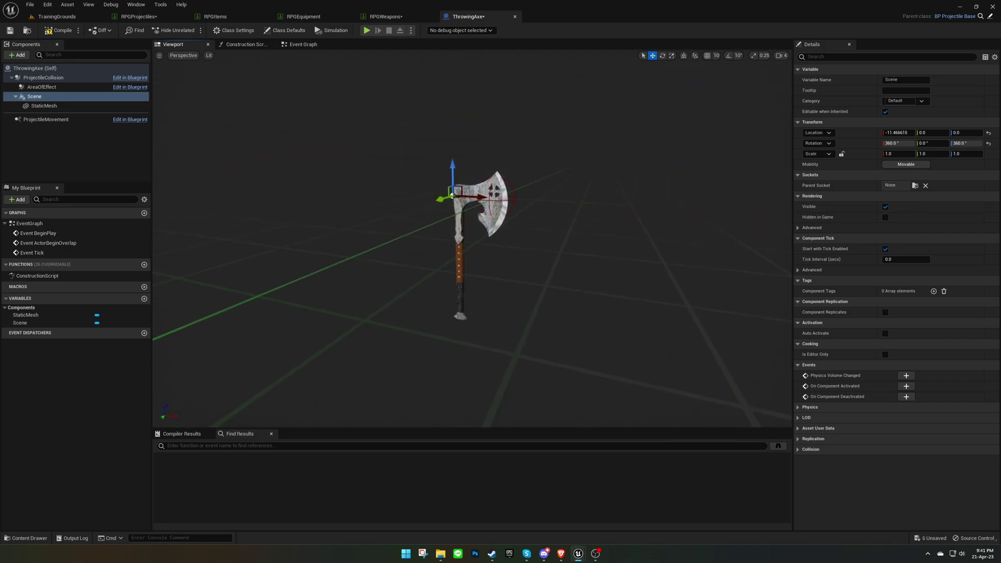
click(58, 69)
key(ctrl+v)
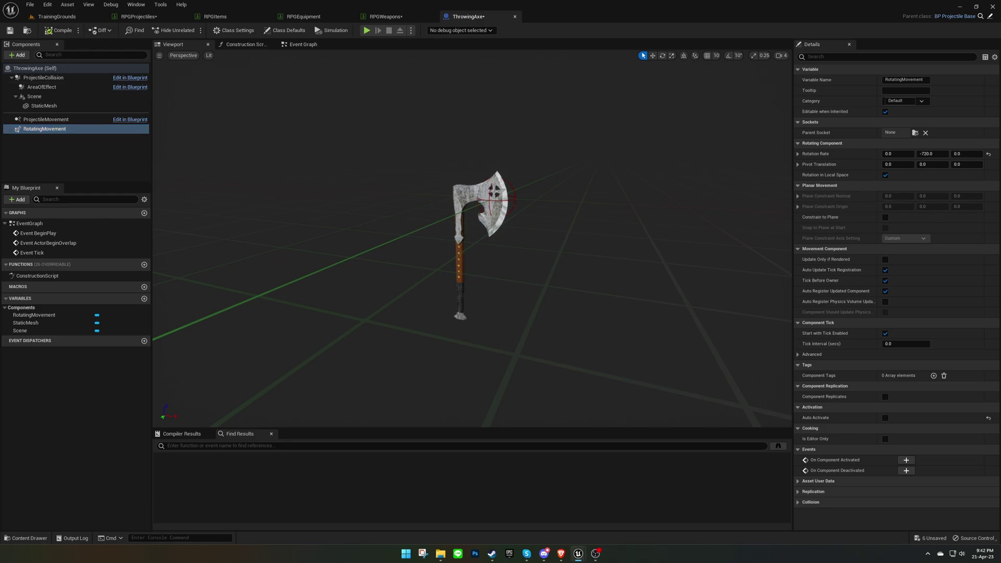
Step: Check the Projectile Functions section of the browser documentation, and add an Event On Projectile Collided node to the ThrowingAxe event graph
key(alt+Tab)
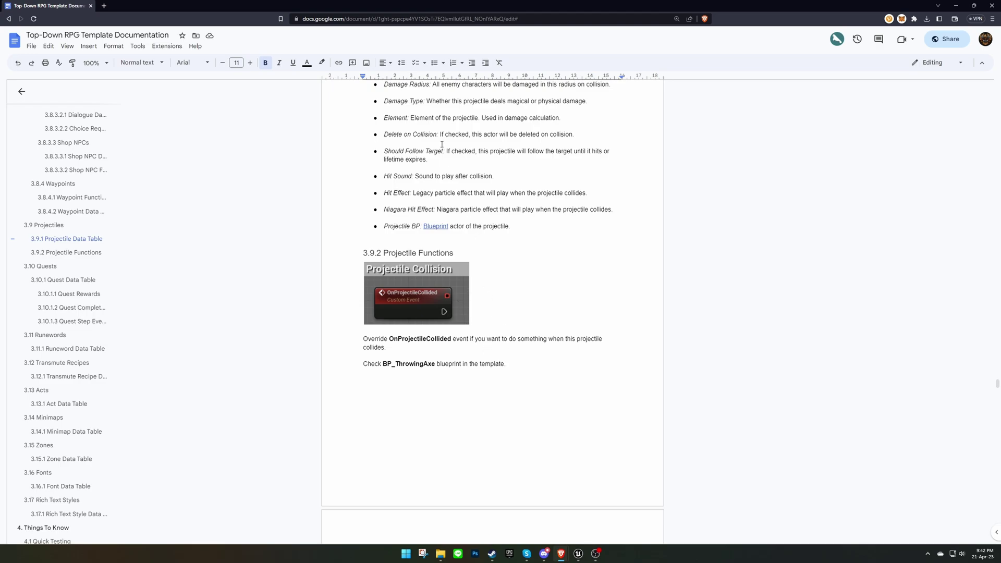
drag(352, 7, 1000, 234)
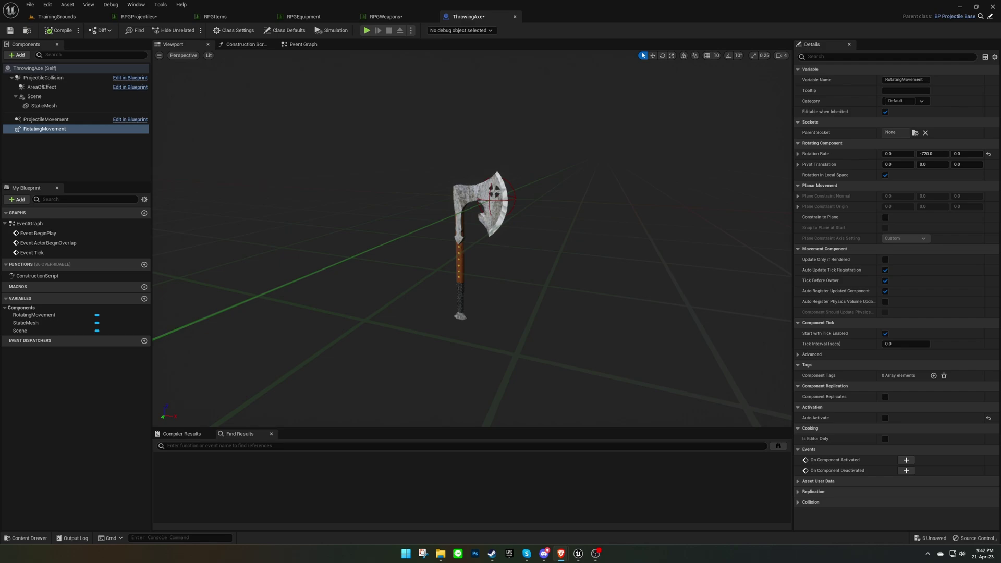
click(311, 46)
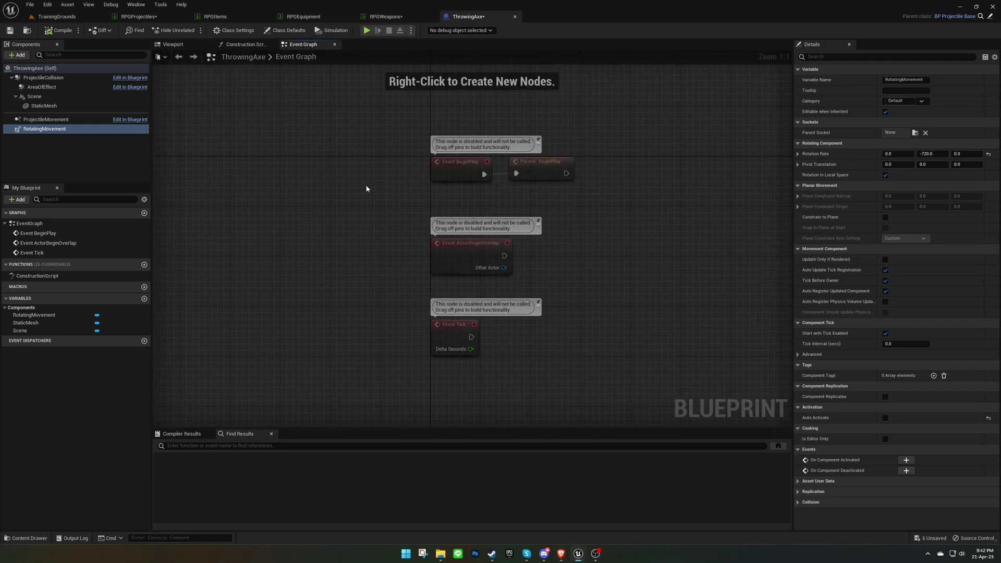
right_click(424, 280)
text(event on)
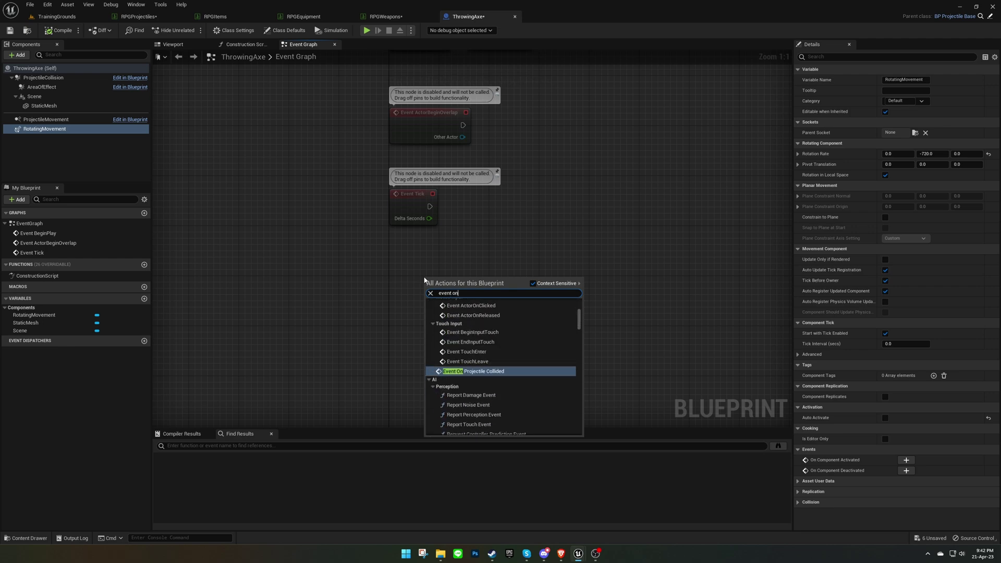
text(projectil)
key(Return)
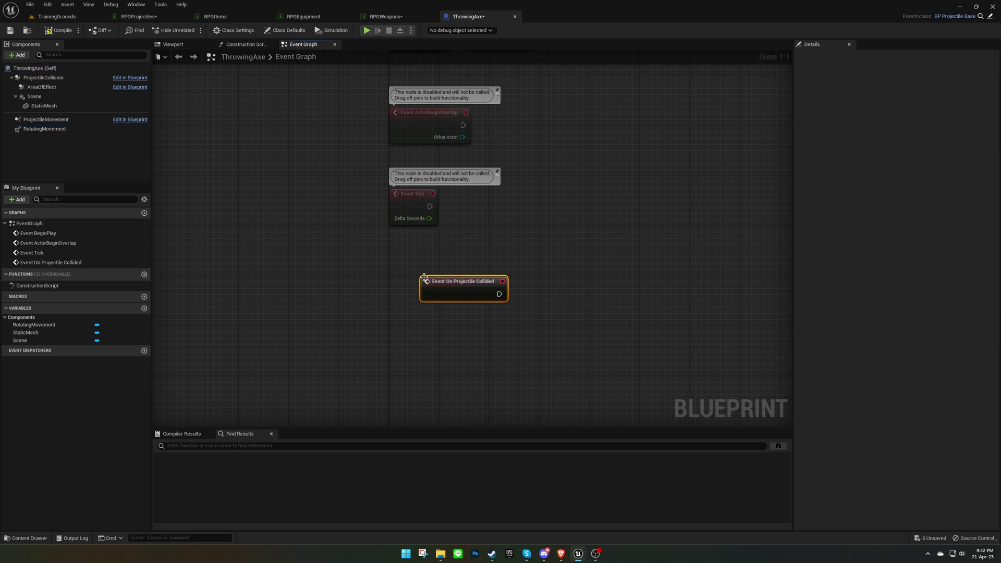
right_drag(509, 304, 388, 264)
click(422, 266)
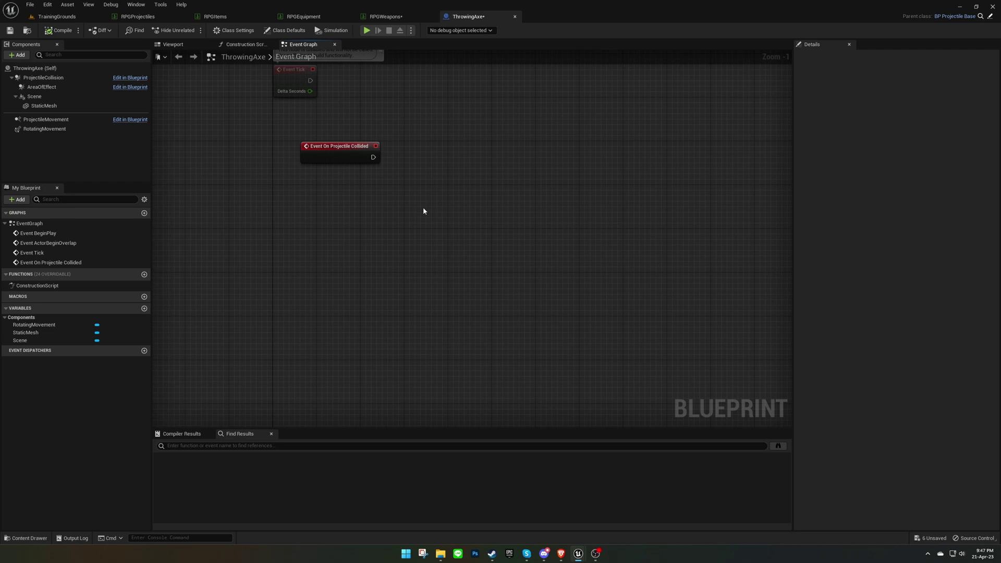
Step: Add a custom event named StopRotating below the collision event and set it to replicate as Multicast
right_click(338, 228)
text(custom)
key(Return)
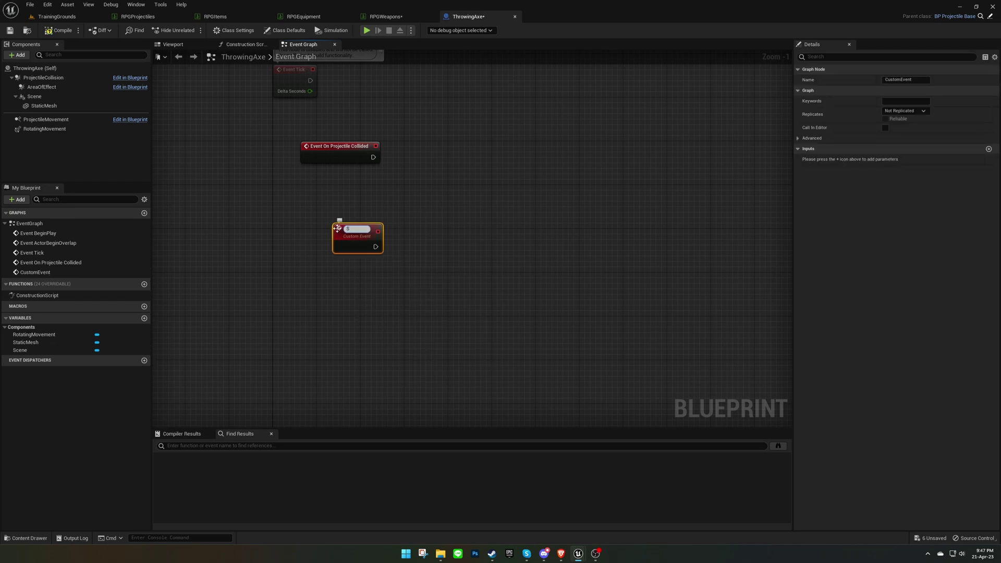
text(StopRotating)
key(Return)
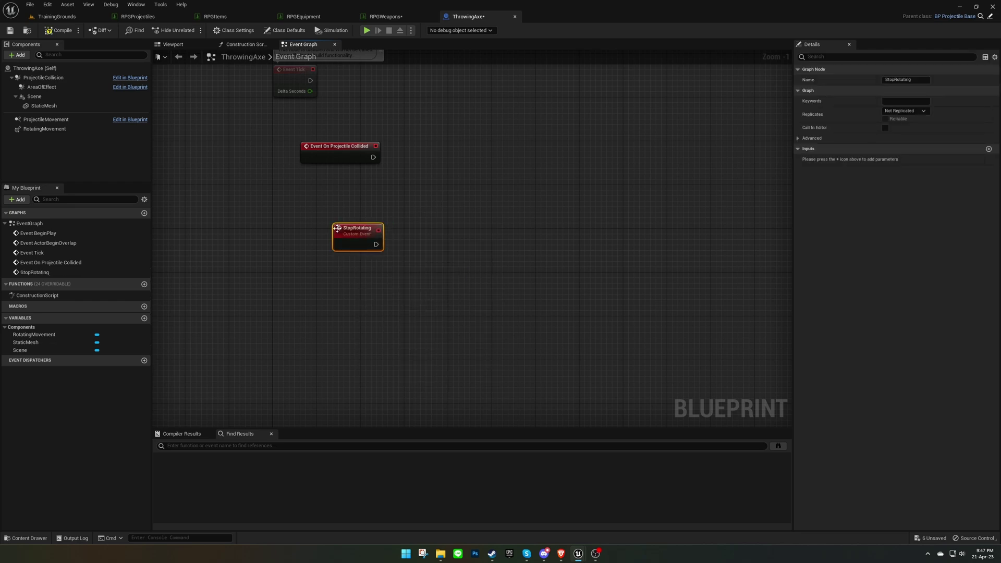
click(905, 110)
click(900, 128)
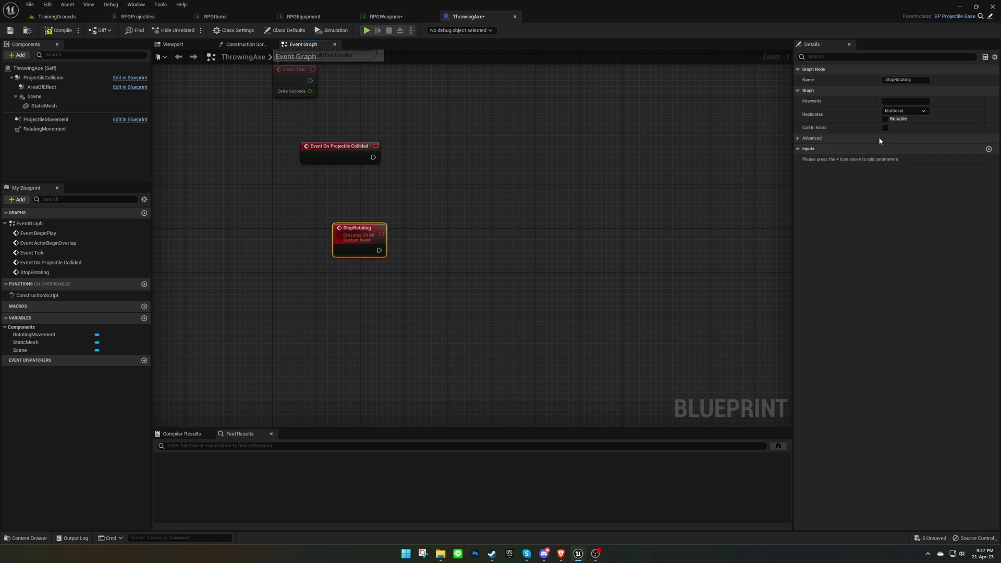
drag(365, 234, 349, 250)
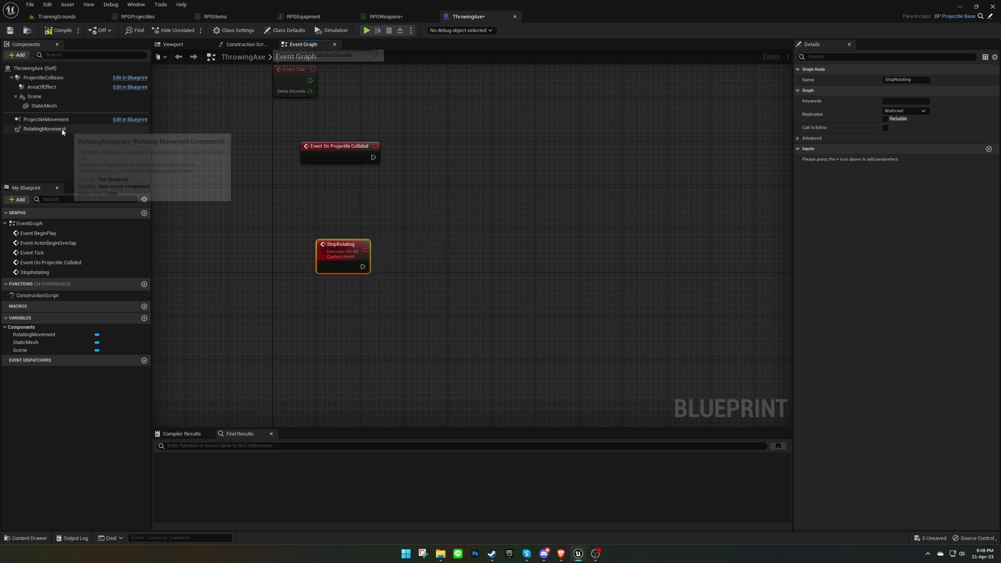
Step: Make StopRotating set the RotatingMovement component's Rotation Rate to 0, 0, 0
drag(44, 129, 403, 282)
text(set rotati)
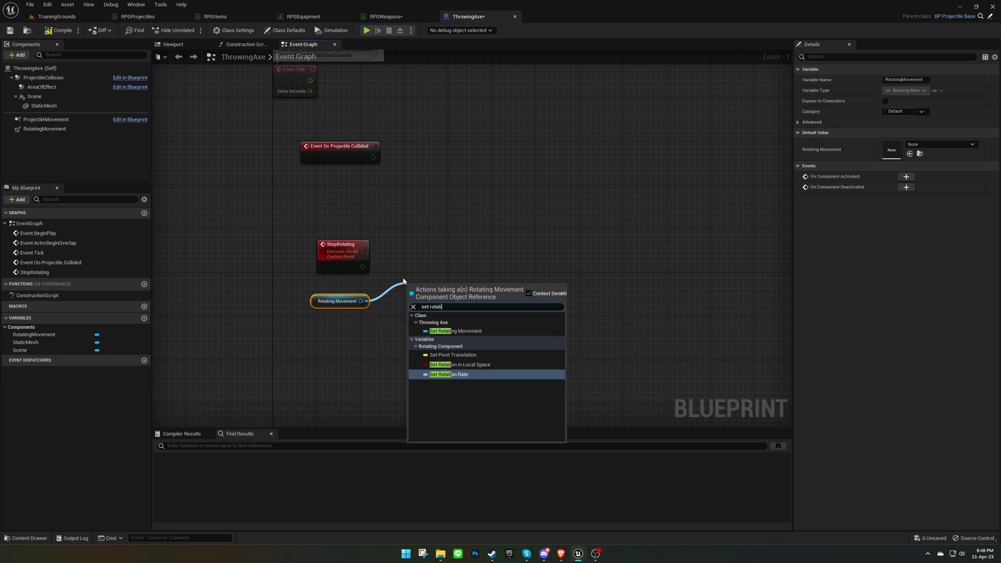
key(Return)
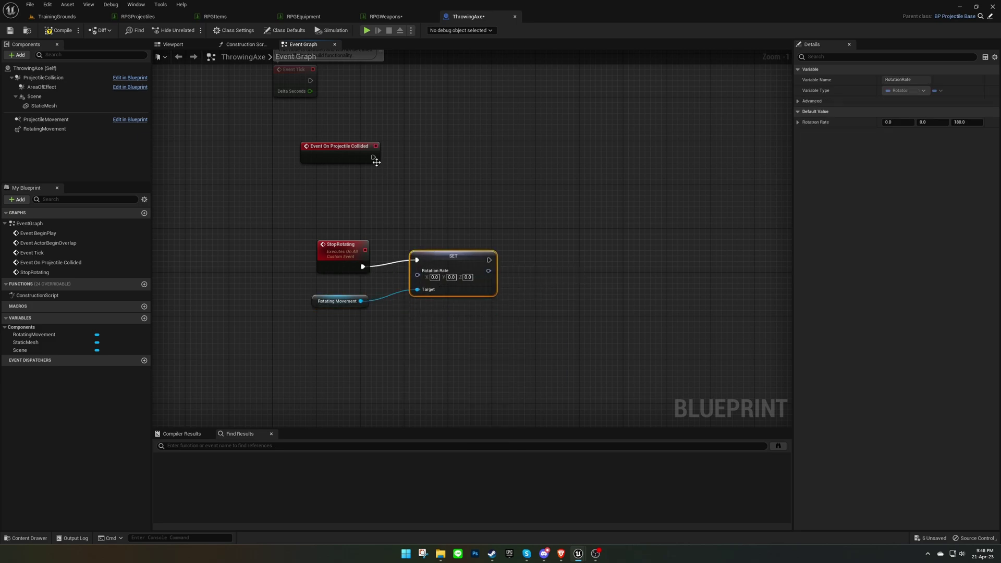
Step: Call Stop Rotating from Event On Projectile Collided
text(stop rot)
drag(402, 161, 459, 140)
key(Return)
Step: Activate the RotatingMovement component after the parent BeginPlay call, and compile the ThrowingAxe blueprint
right_drag(502, 168, 474, 362)
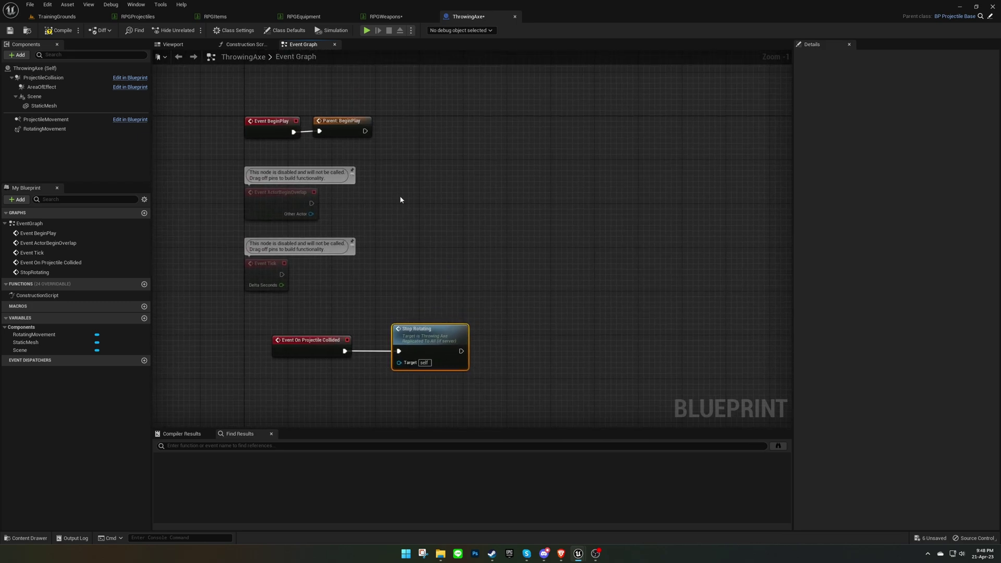
right_drag(400, 197, 401, 225)
drag(61, 129, 408, 198)
text(activate)
key(Return)
drag(436, 190, 451, 151)
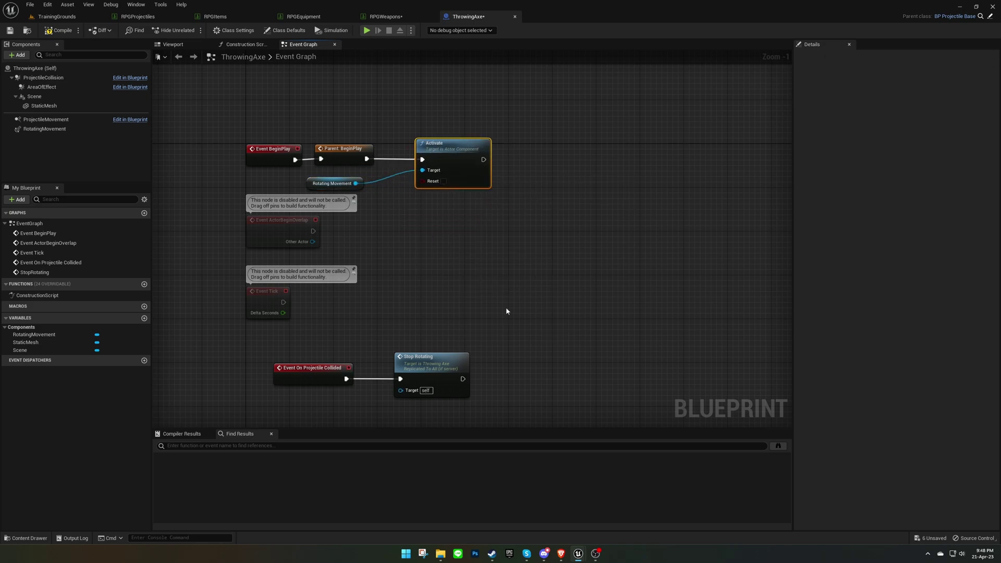
right_drag(508, 310, 490, 262)
click(62, 32)
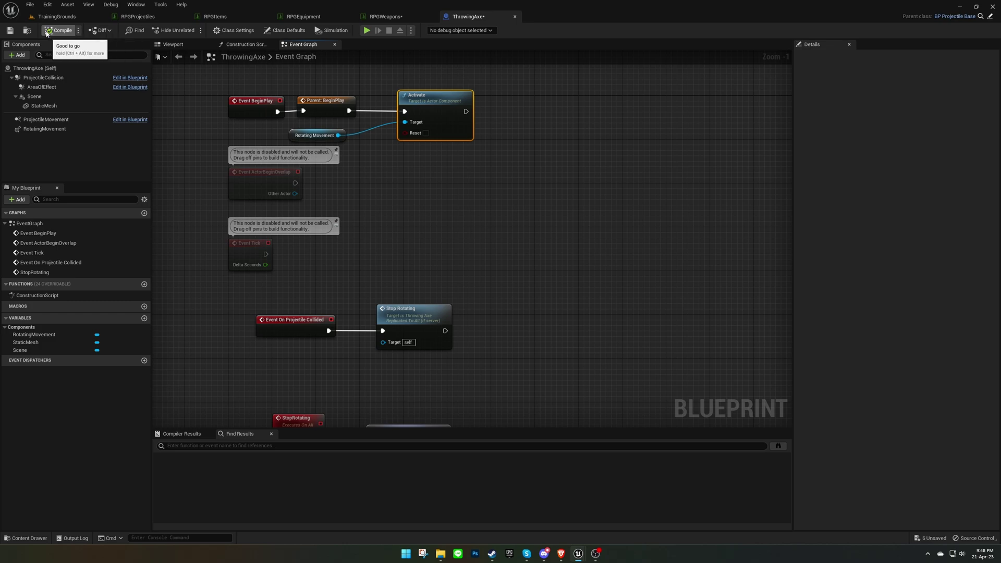
Step: Assign the ThrowingAxe blueprint as projectileBP in the ThrowingAxe row of RPGProjectiles
click(56, 17)
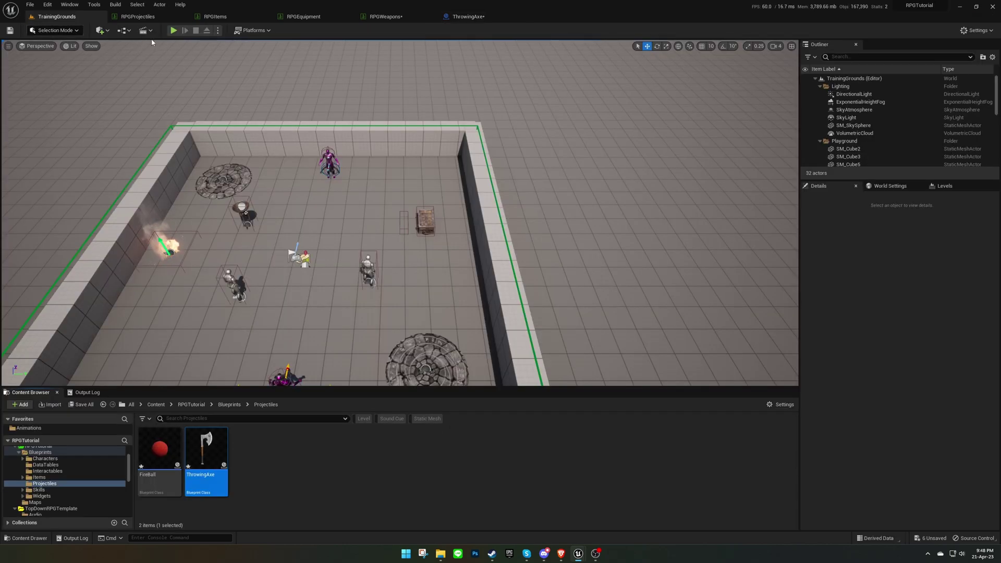
click(145, 18)
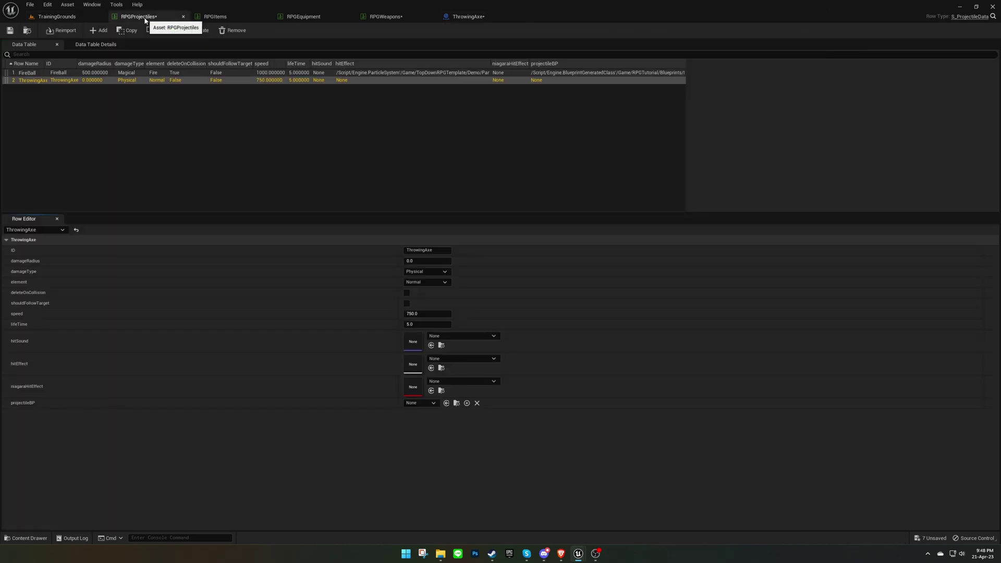
click(446, 403)
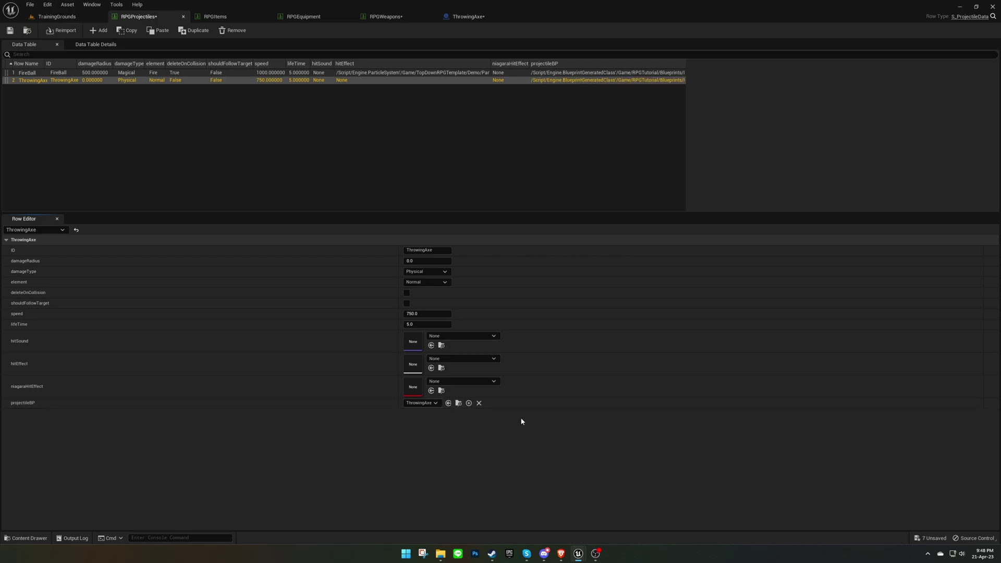
Step: Review the ThrowingAxe rows in RPGItems, RPGEquipment and RPGWeapons, and inspect the Berserker_throw montage's SpawnProjectile notify
click(216, 16)
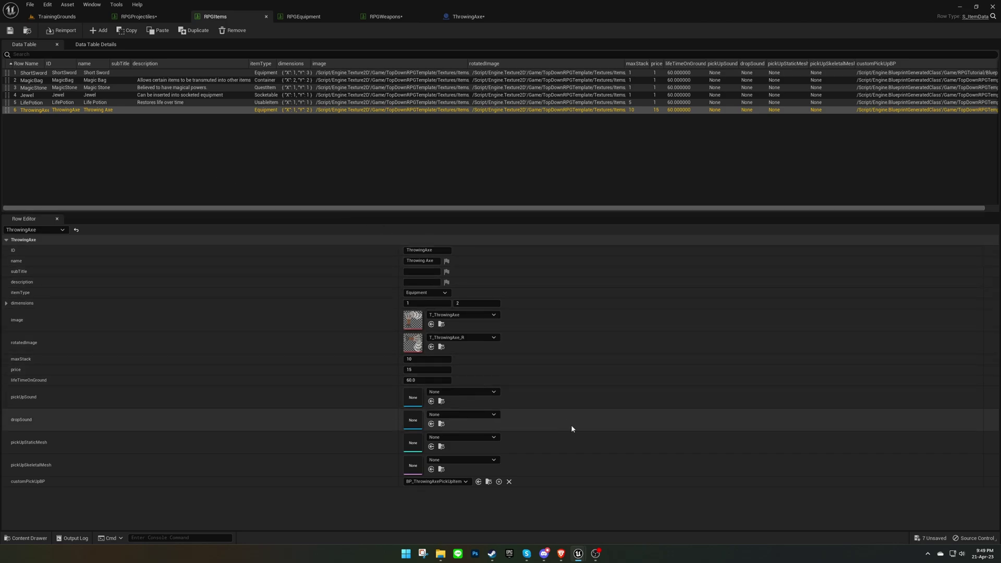
click(316, 19)
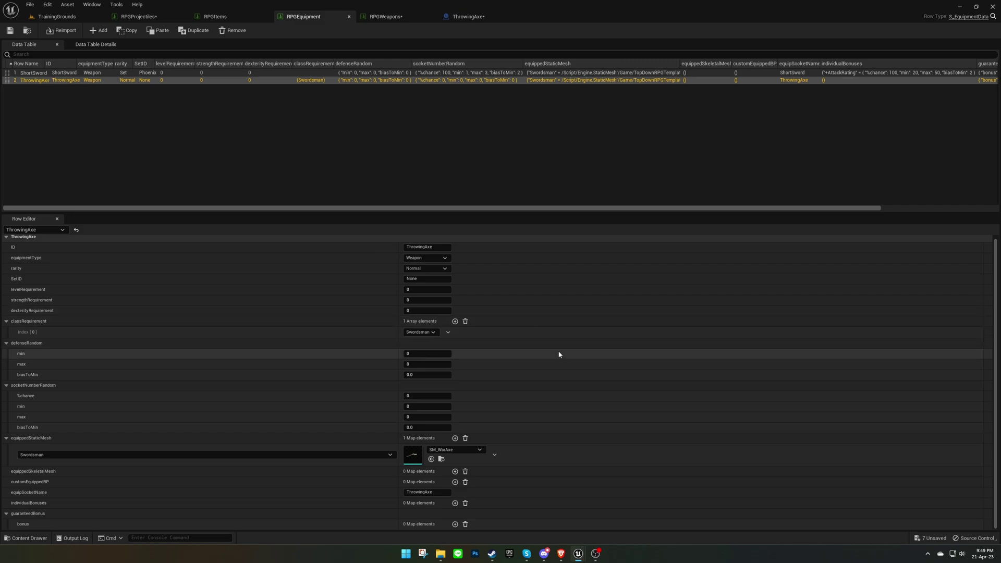
click(386, 16)
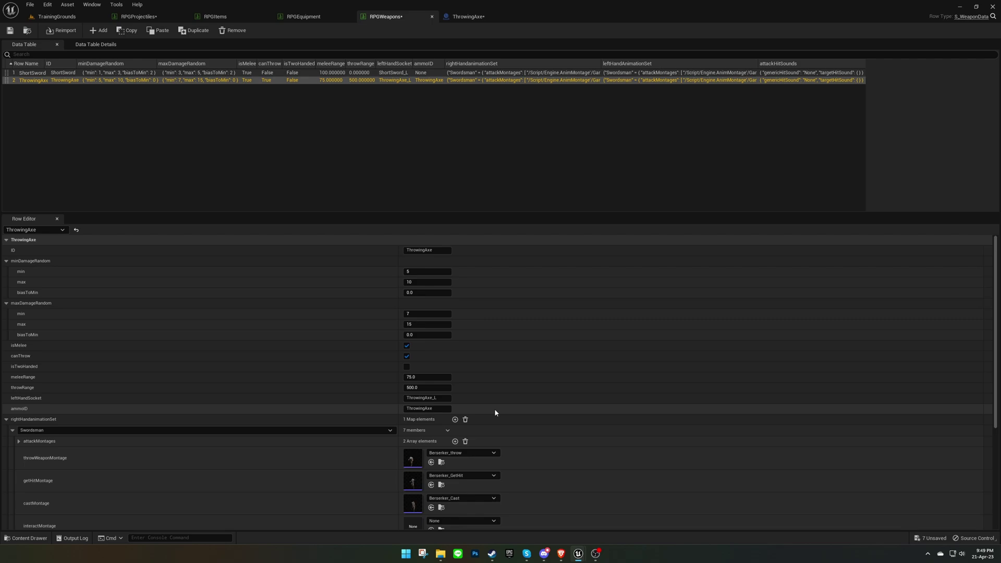
scroll(498, 409, down, 8)
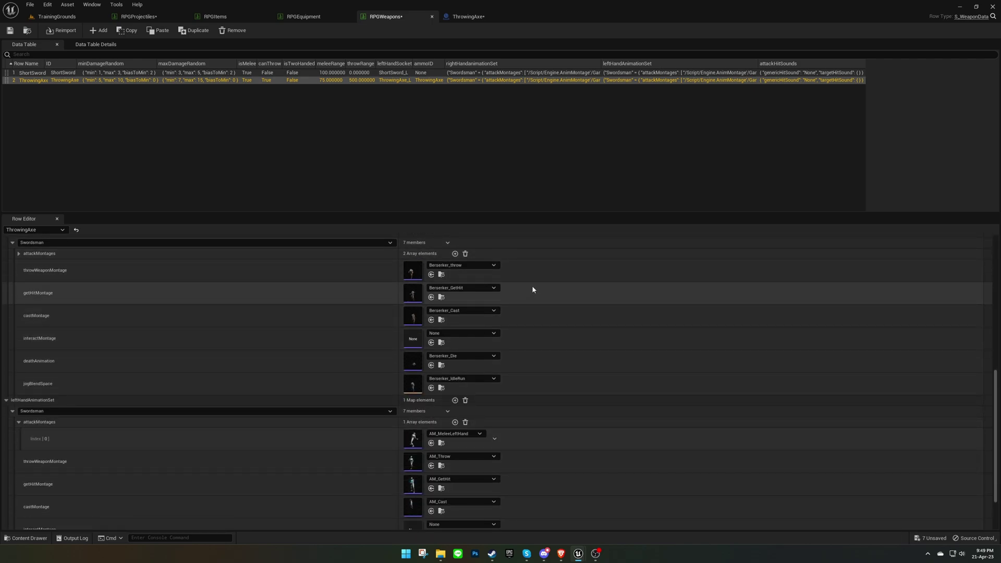
double_click(418, 280)
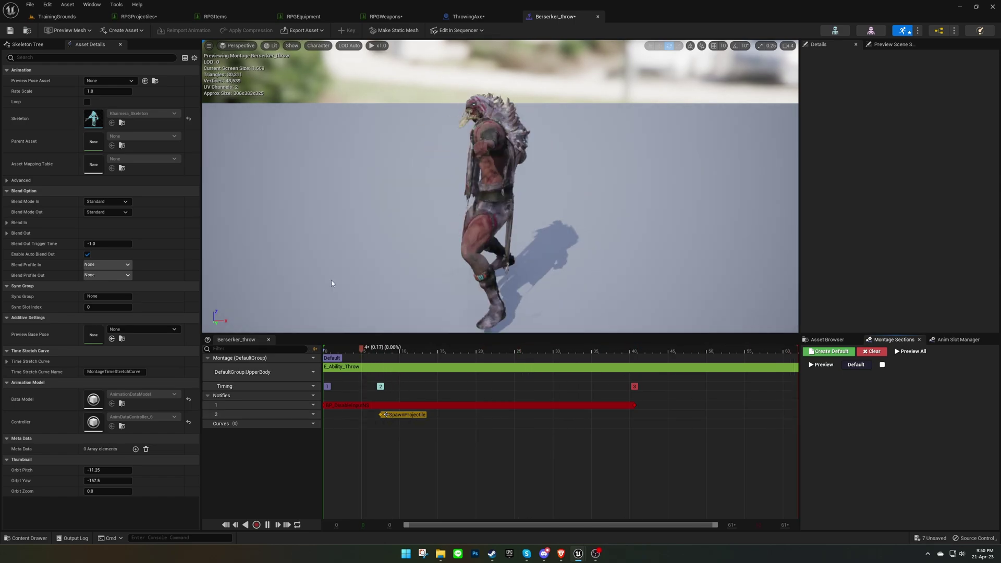
Step: Play the TrainingGrounds level, generate a ThrowingAxe item in the inventory and equip it in the weapon slot
click(68, 21)
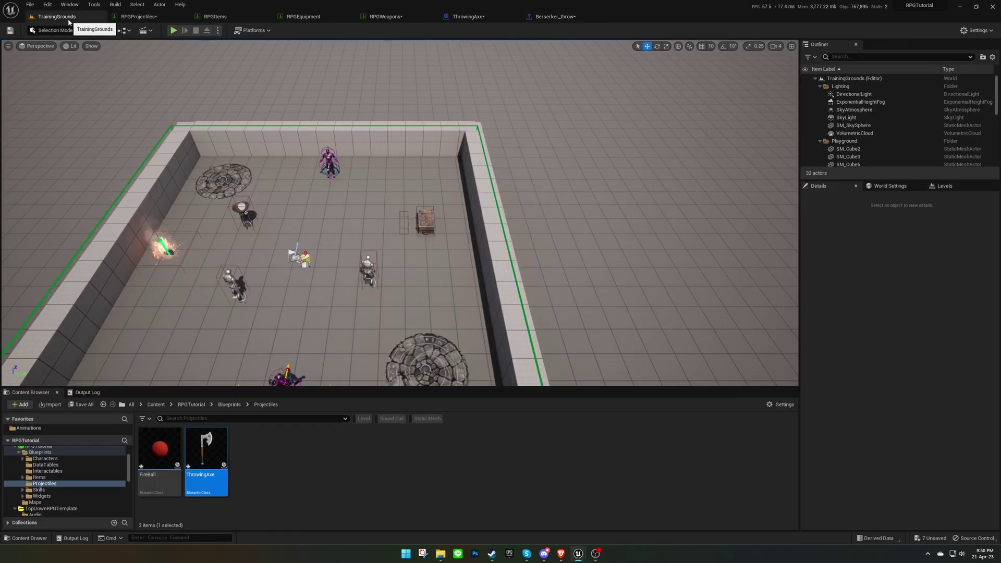
click(174, 30)
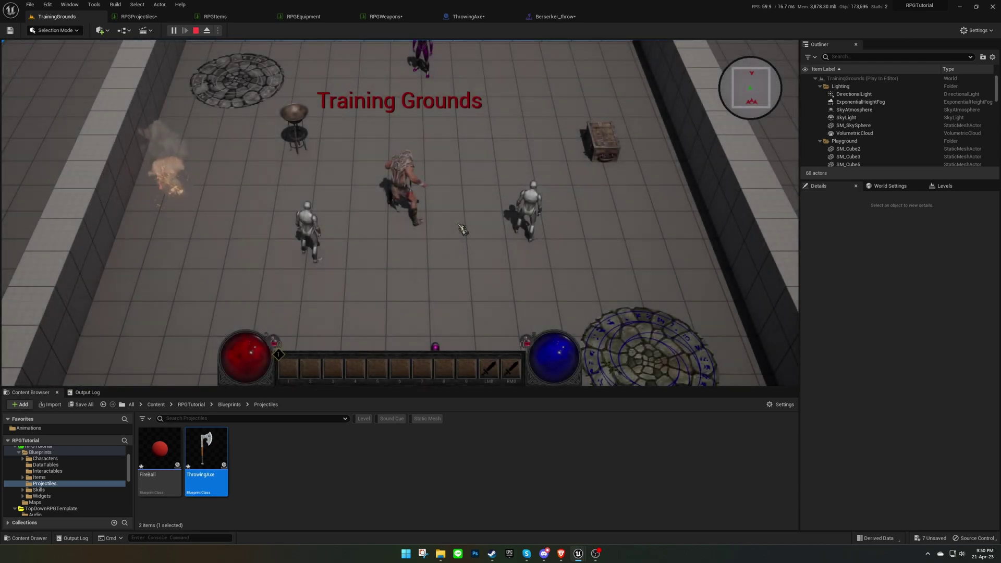
key(i)
click(704, 318)
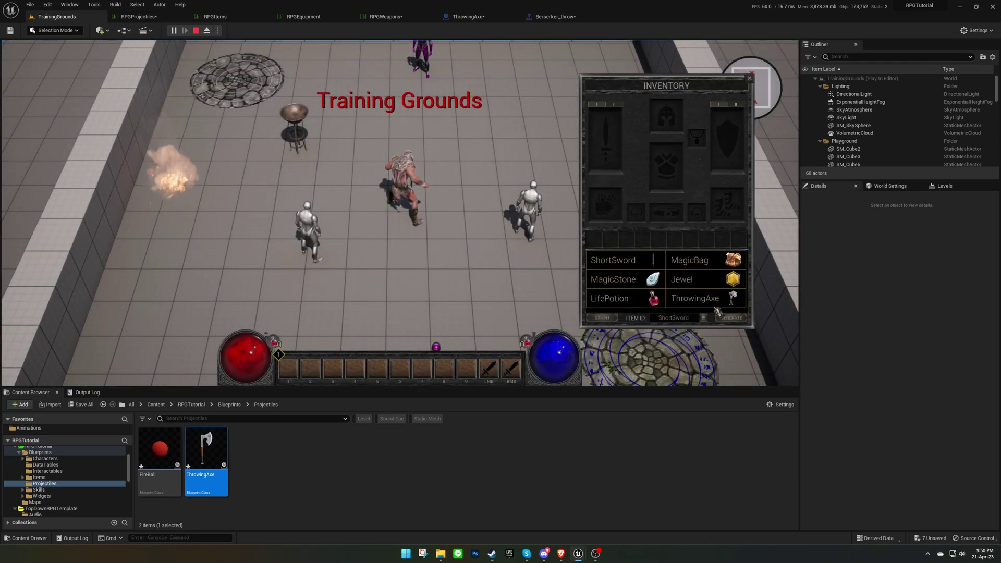
click(719, 312)
click(731, 318)
drag(596, 248, 601, 156)
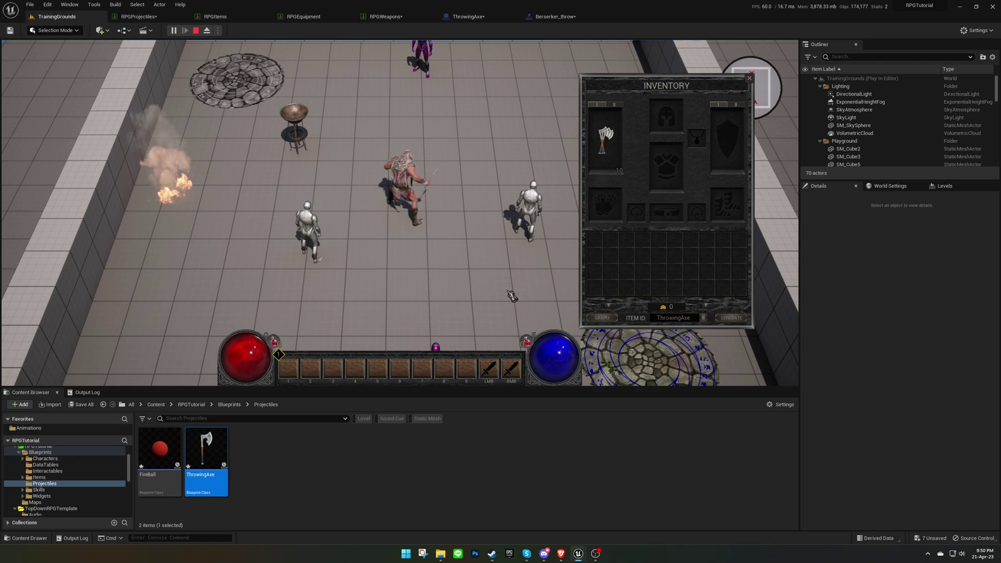
key(i)
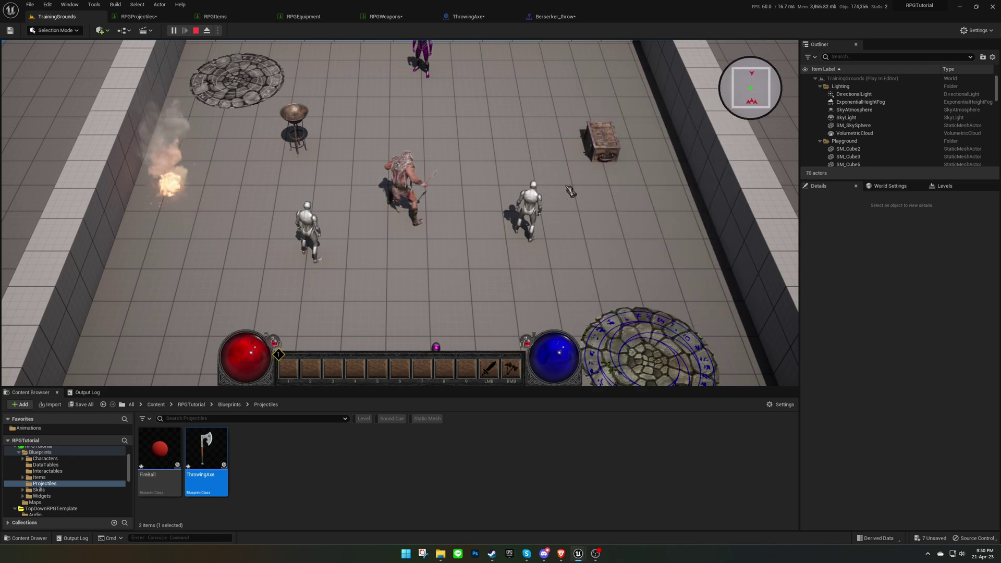
Step: Test the throwing axe by throwing it across the arena, moving toward the chest and attacking the purple dummy
right_click(576, 219)
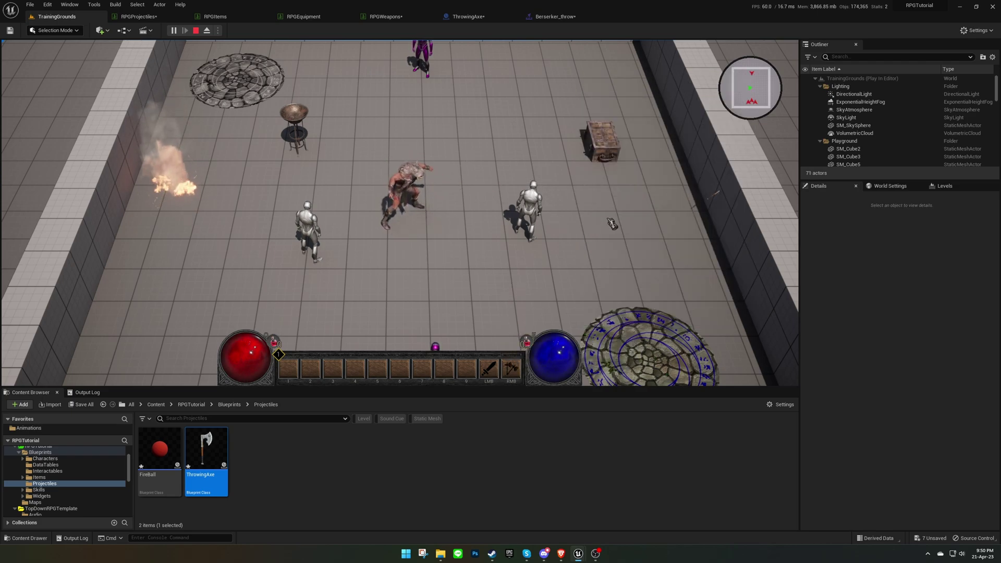
click(513, 150)
right_click(322, 119)
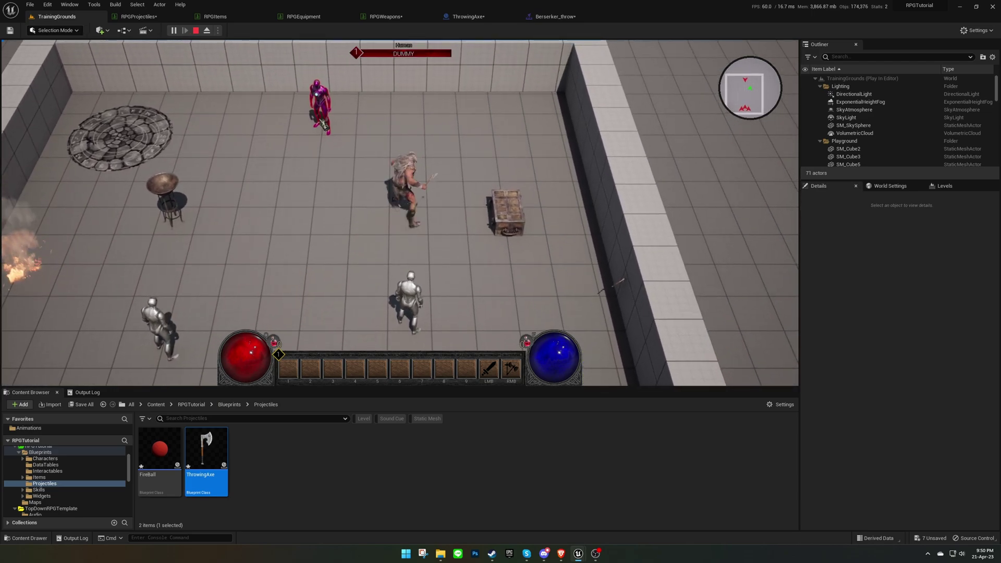